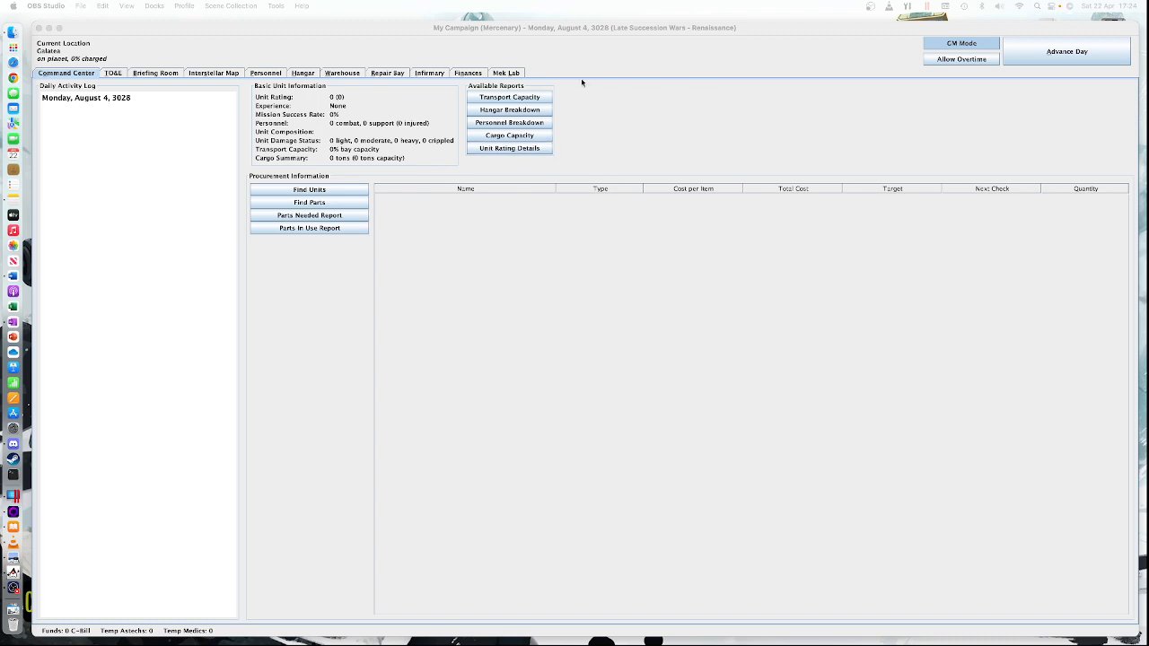
Bring up the campaign's personnel roster
click(952, 46)
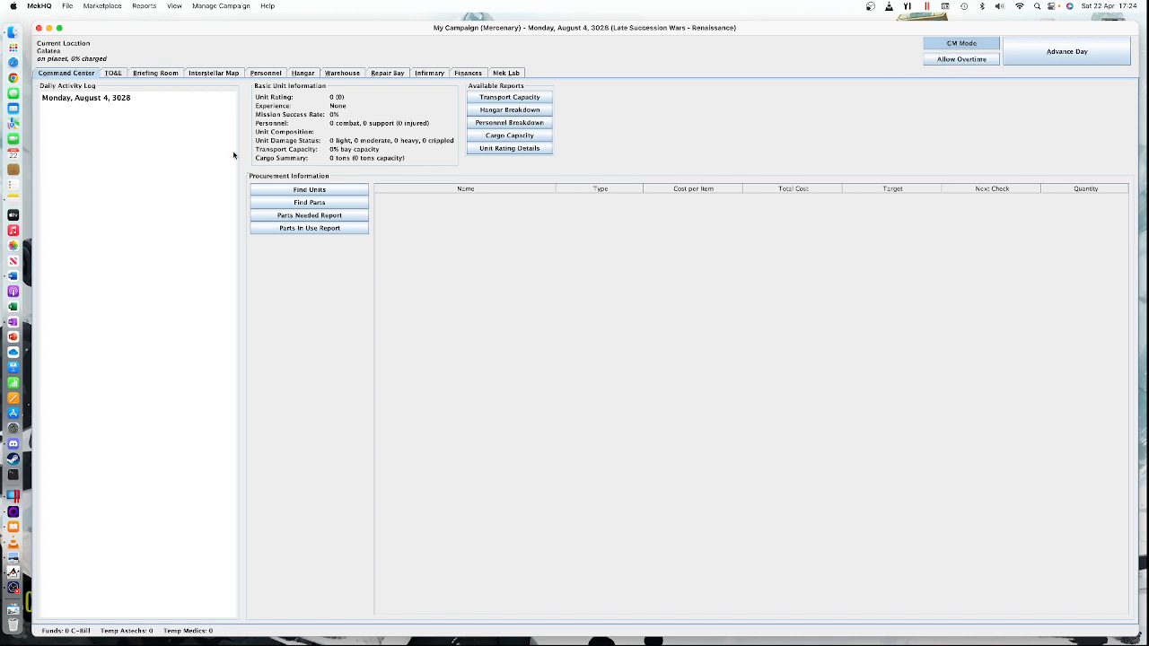
click(262, 74)
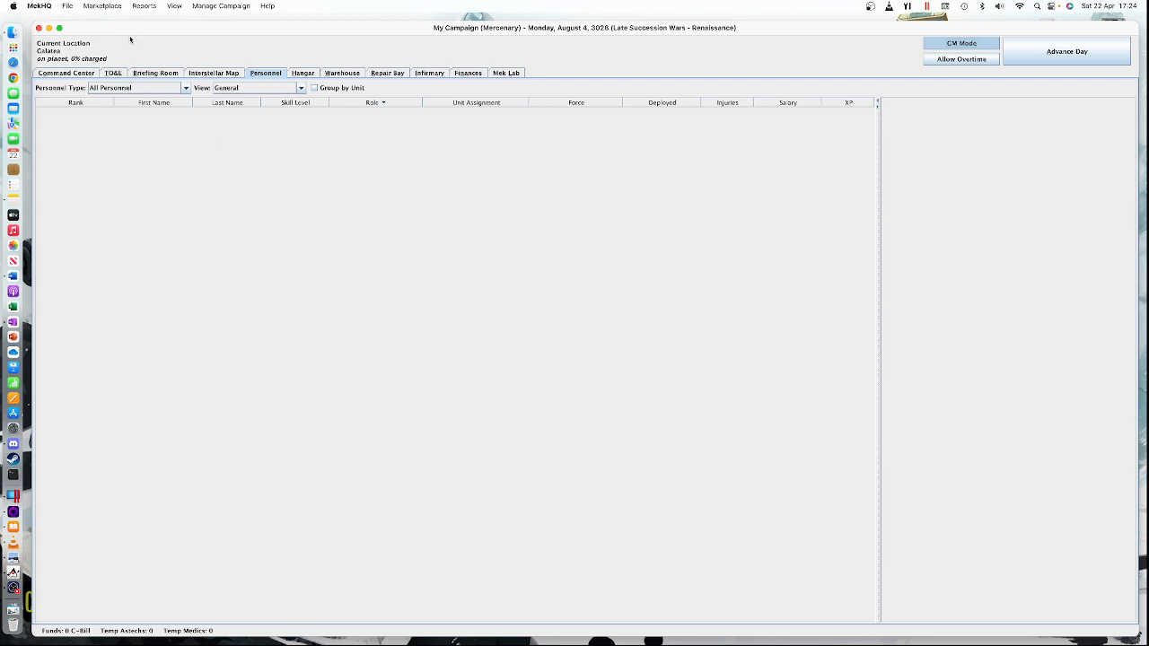
click(113, 8)
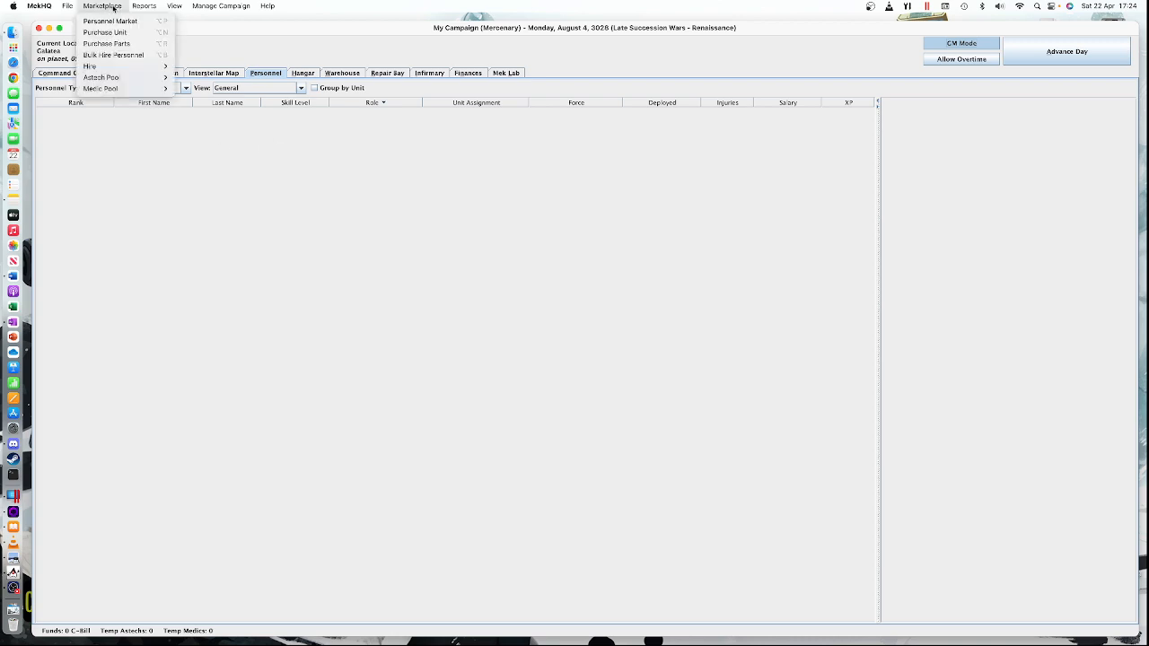
click(123, 55)
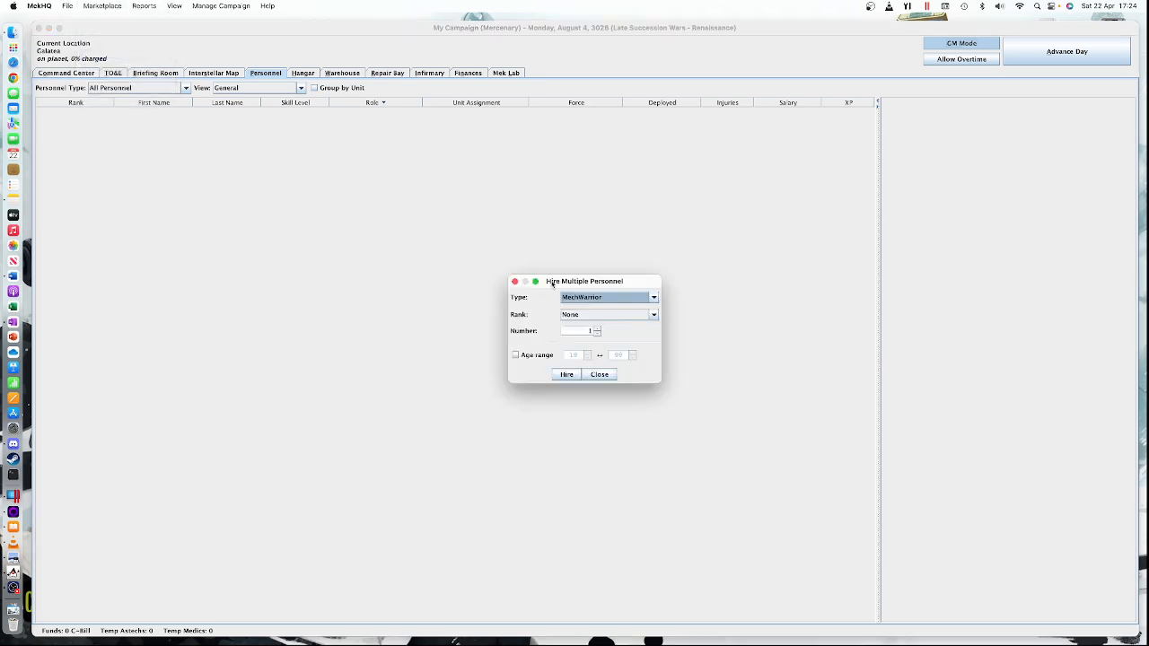
click(597, 329)
click(597, 329)
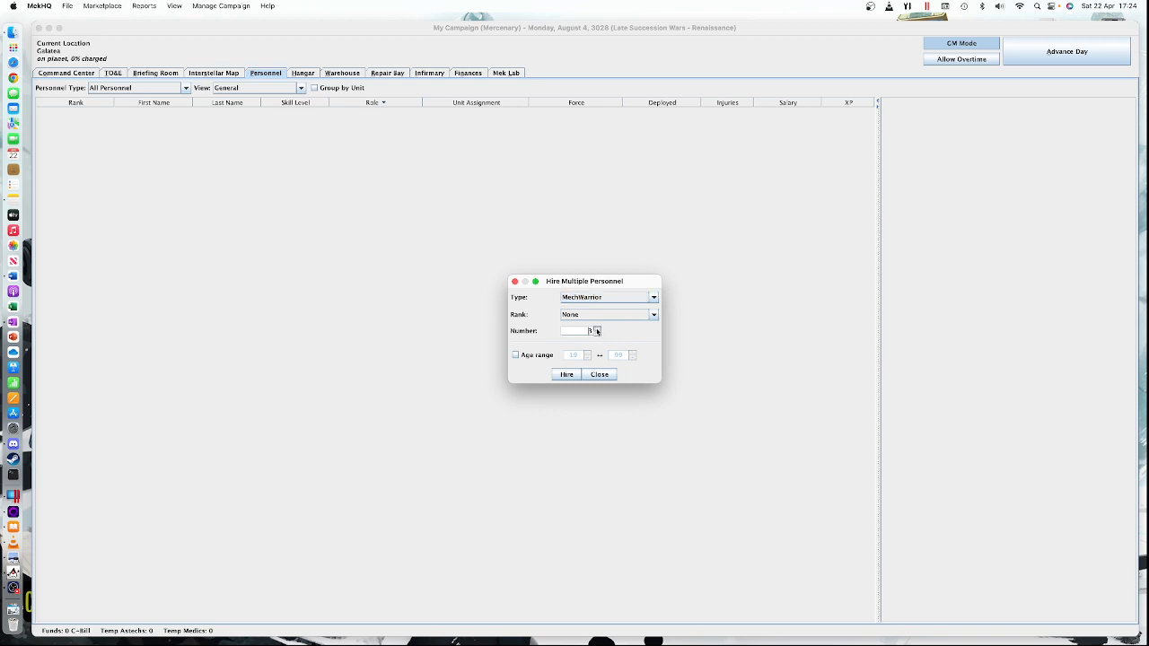
click(597, 329)
click(598, 375)
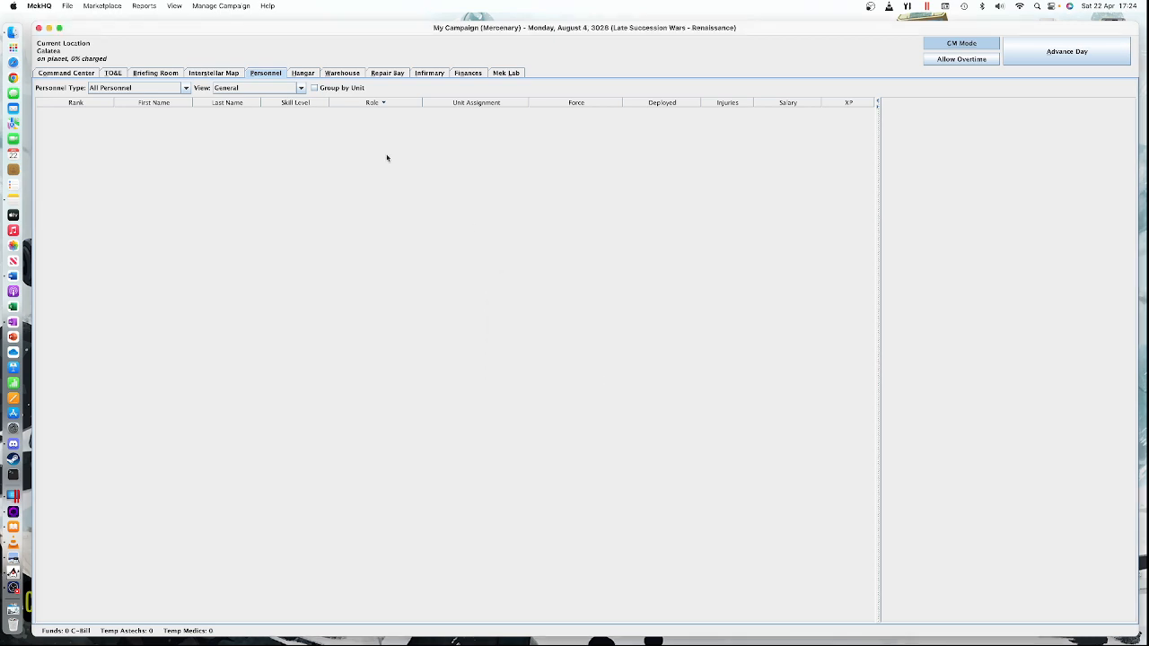
click(100, 7)
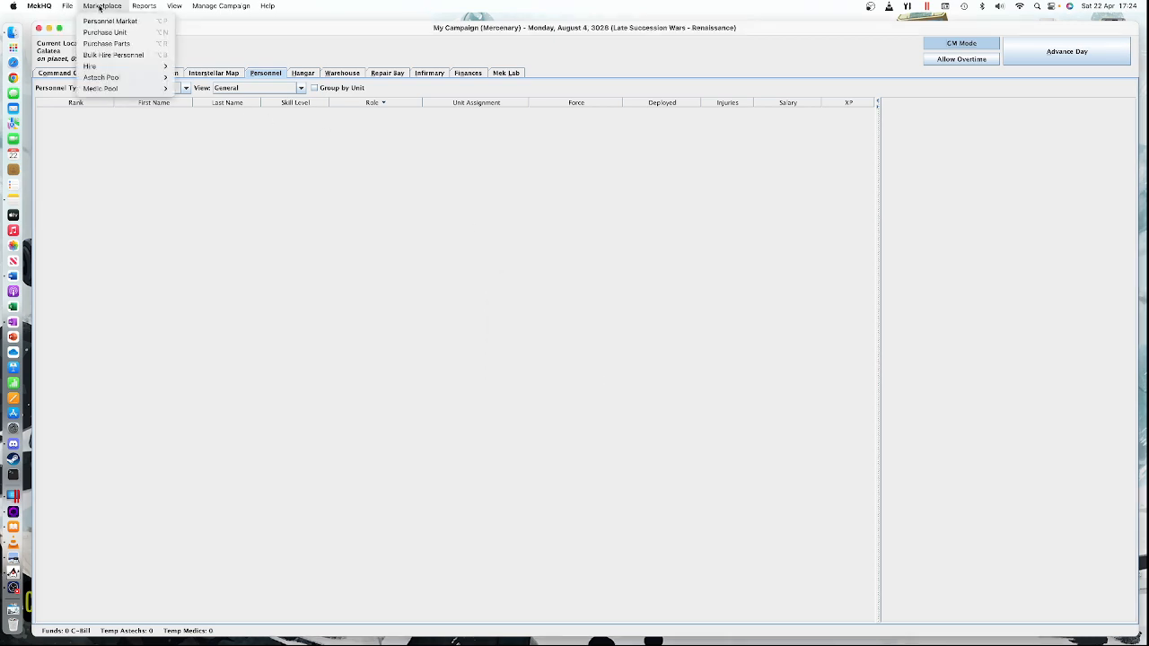
mouse_move(114, 70)
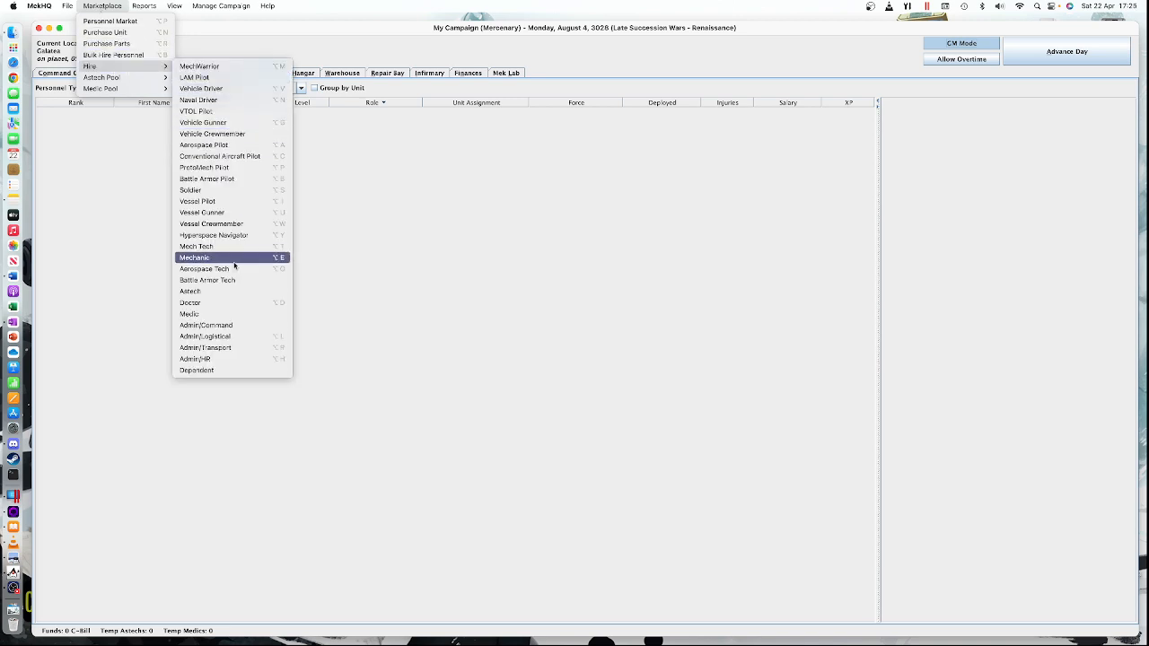
click(209, 66)
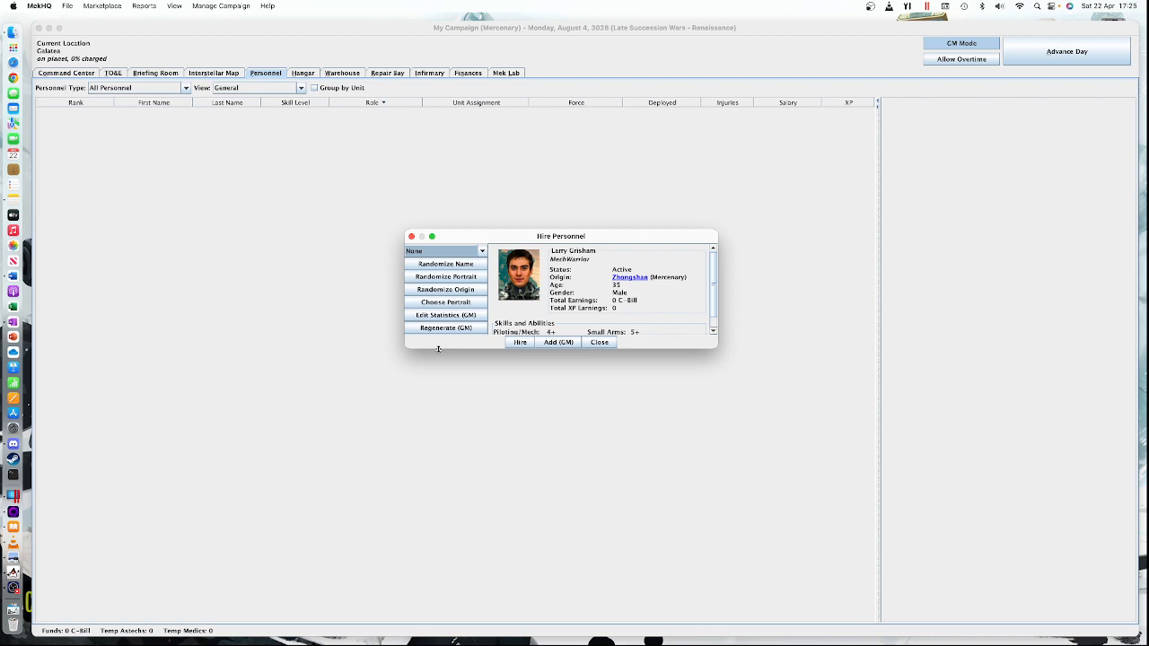
click(68, 6)
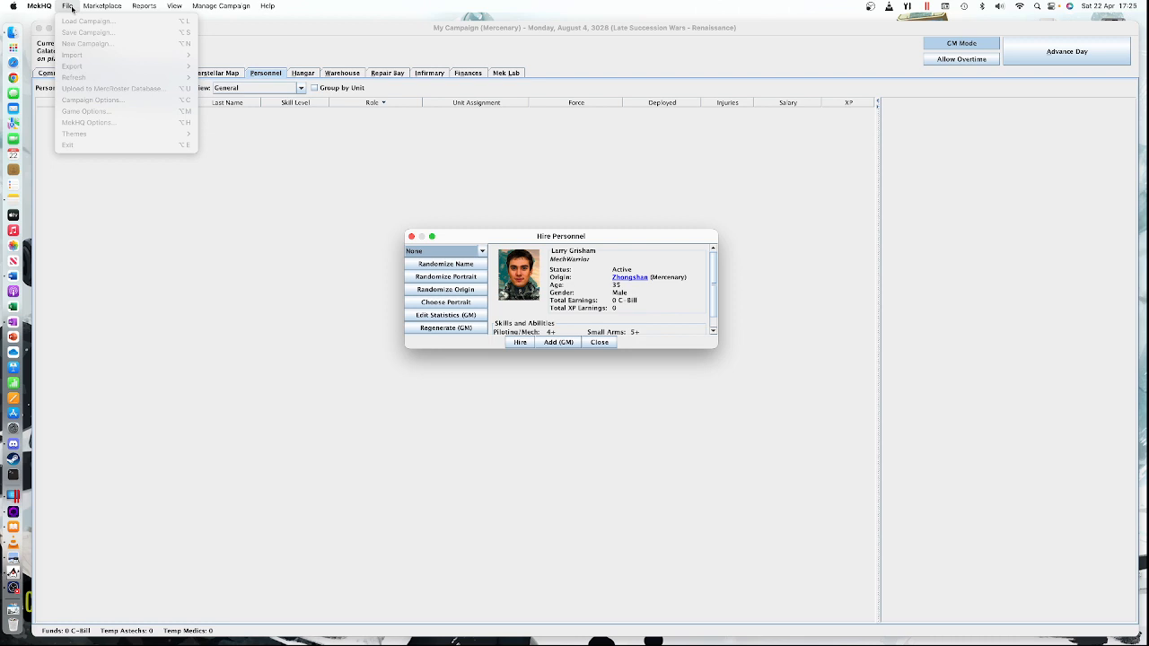
click(70, 8)
click(598, 342)
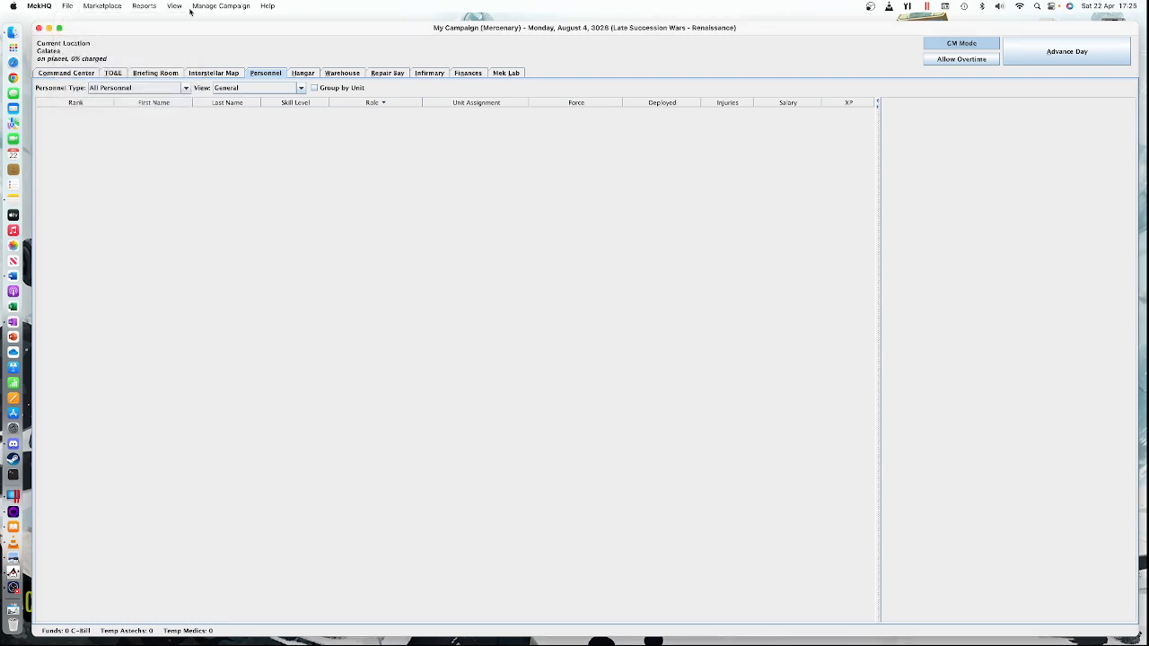
Examine the campaign options for personnel, experience, mercenary contracts, finances and skill randomization, and close them
click(68, 6)
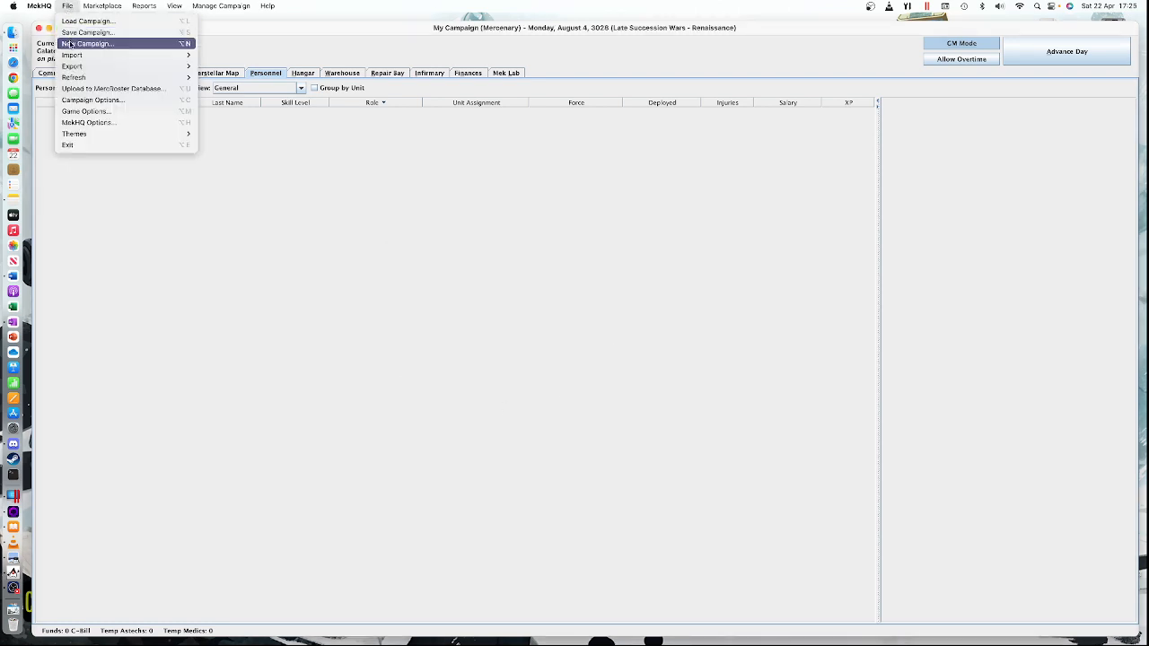
click(73, 100)
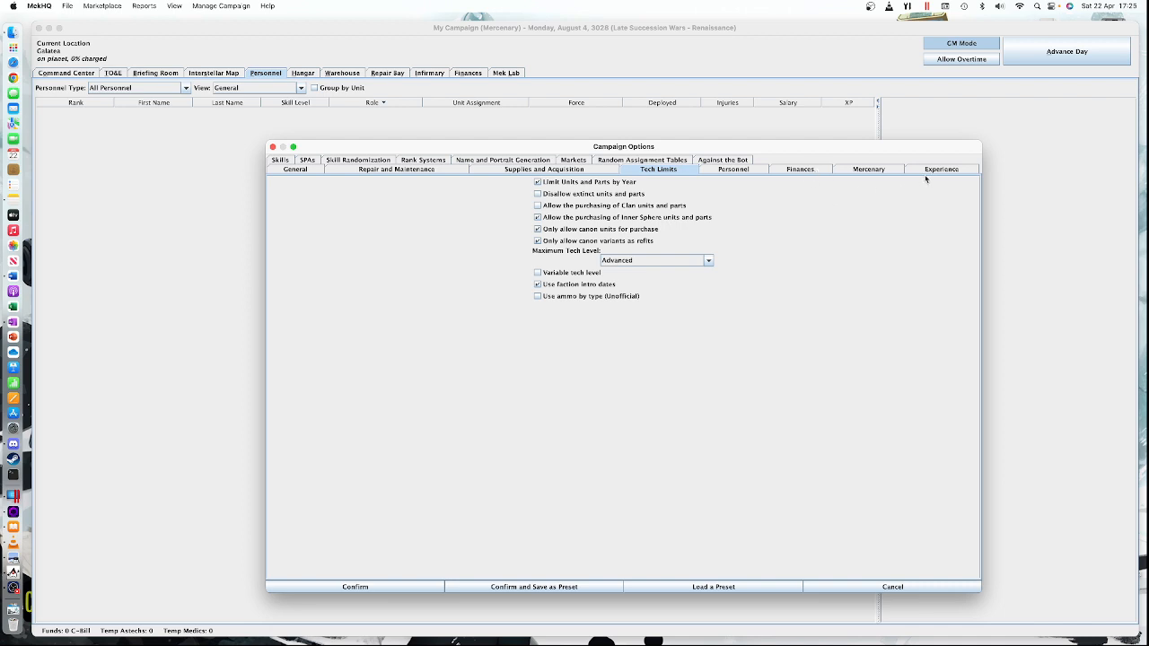
click(759, 173)
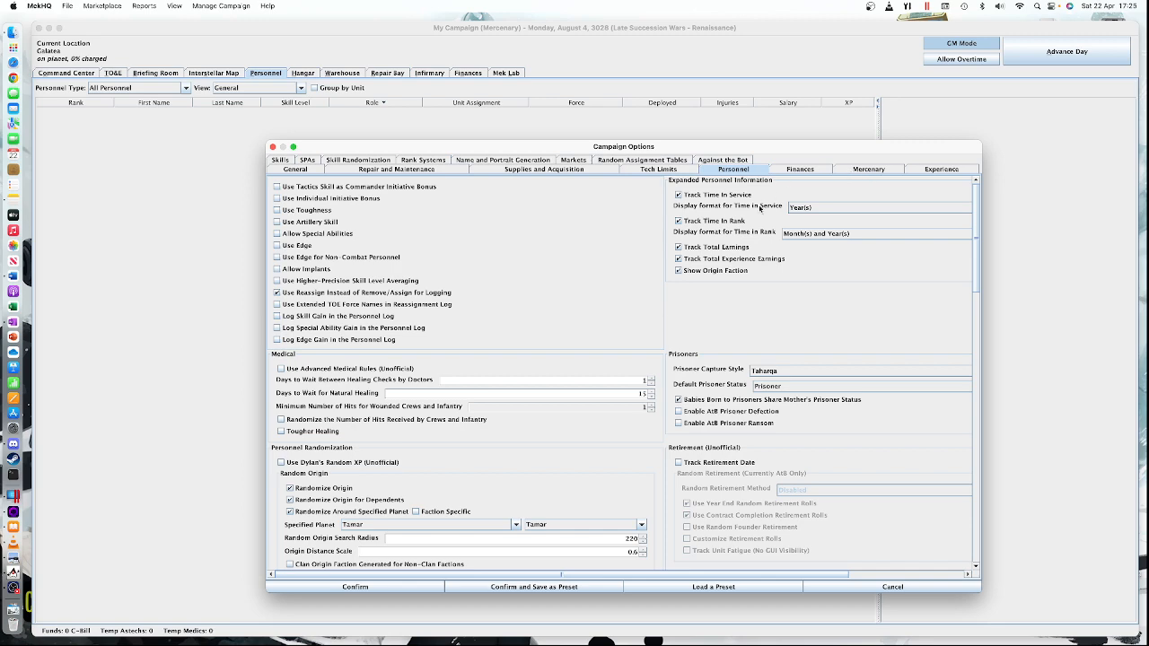
click(926, 170)
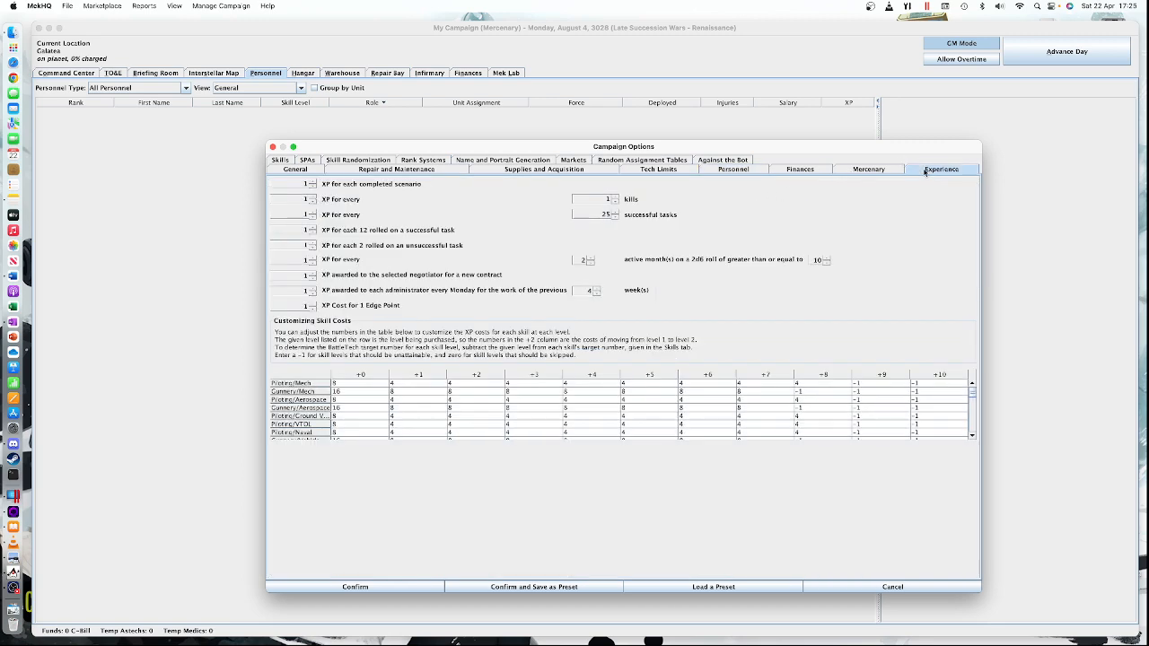
click(866, 170)
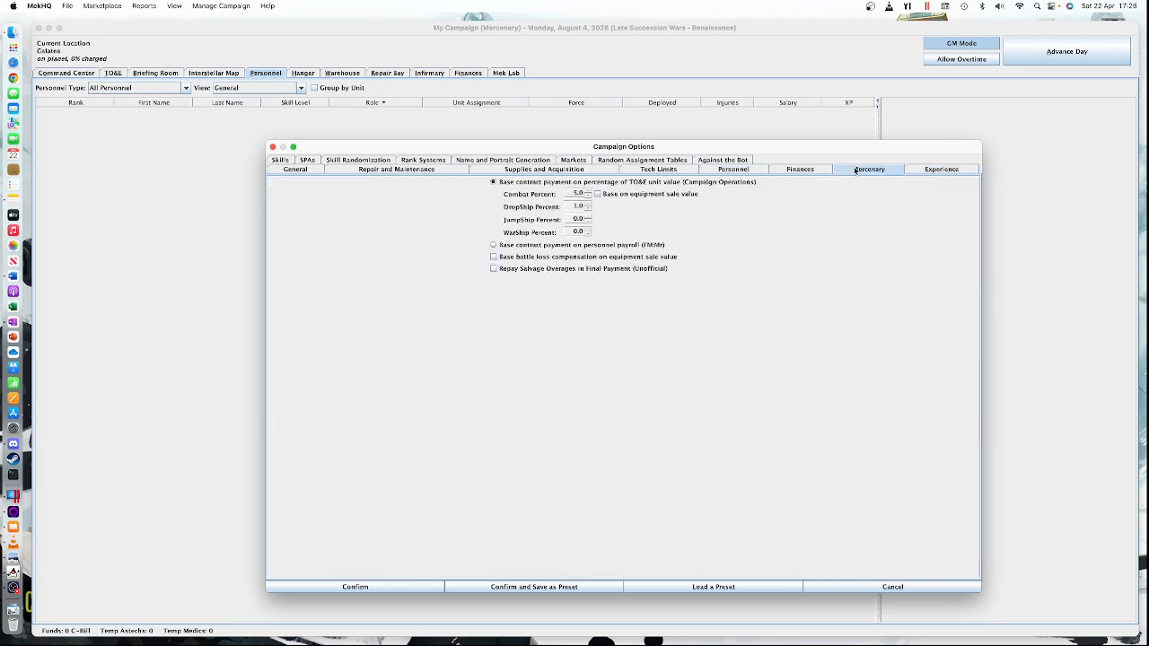
click(808, 171)
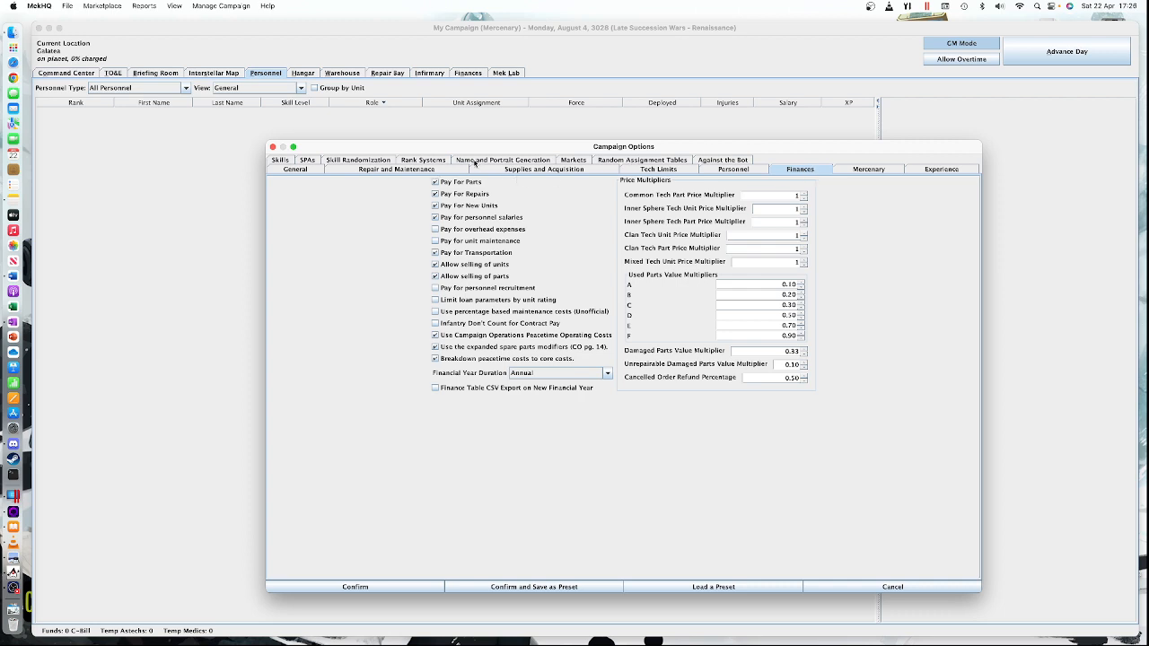
click(377, 162)
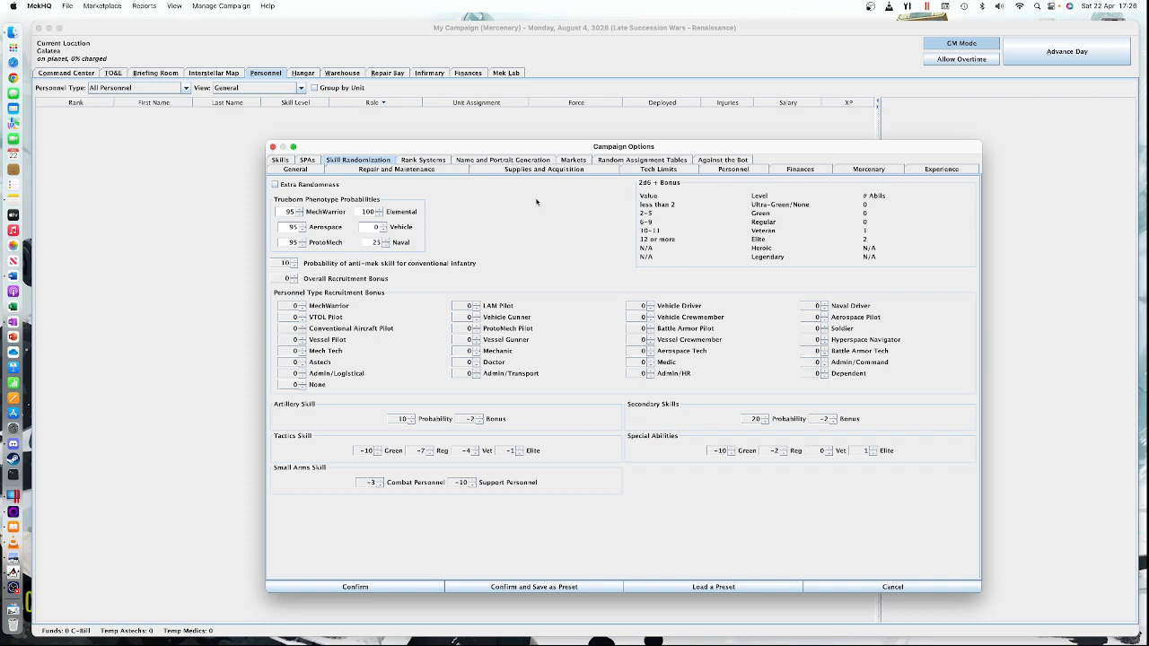
click(272, 146)
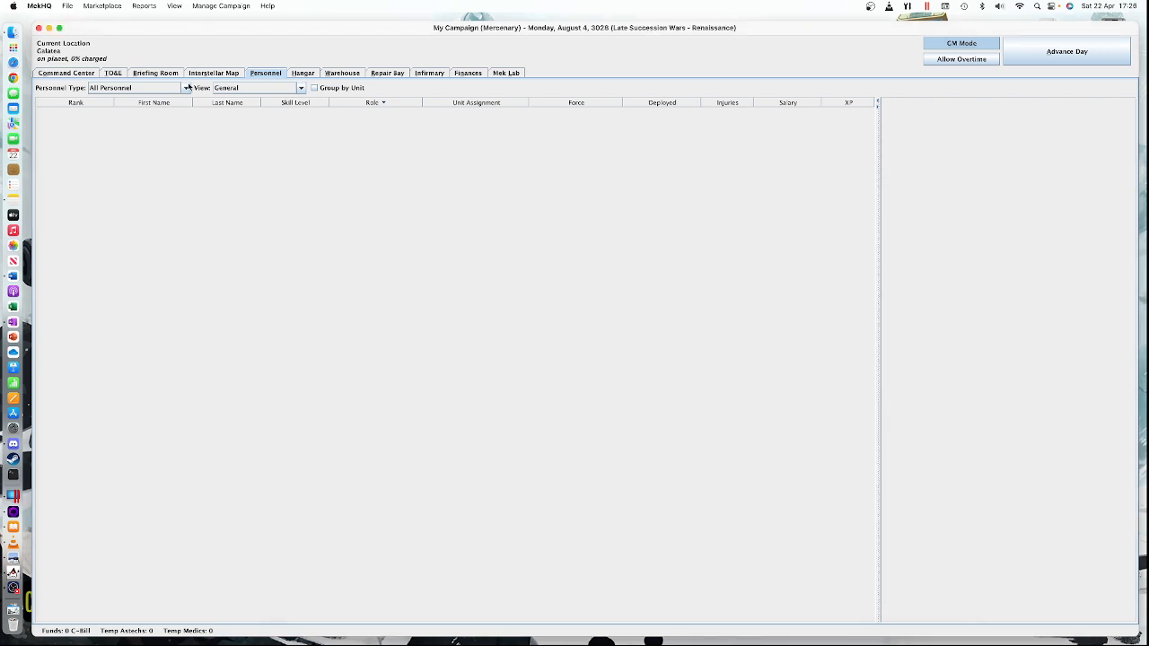
Hire four individually generated MechWarriors with no rank and close the hiring dialog
click(69, 6)
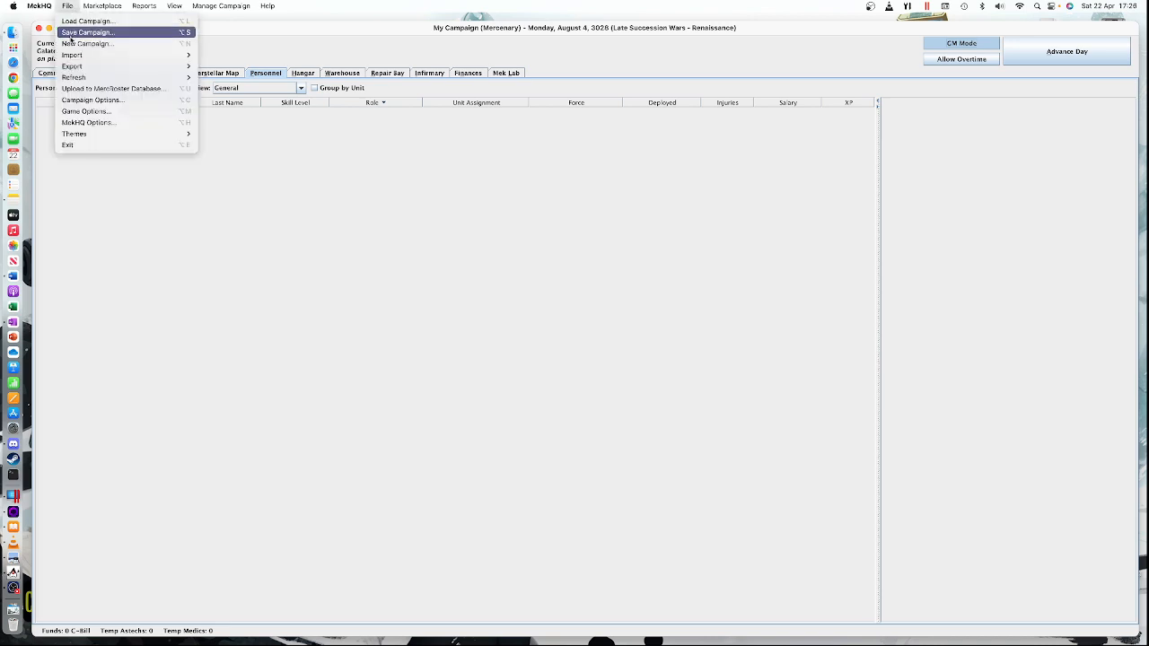
mouse_move(72, 58)
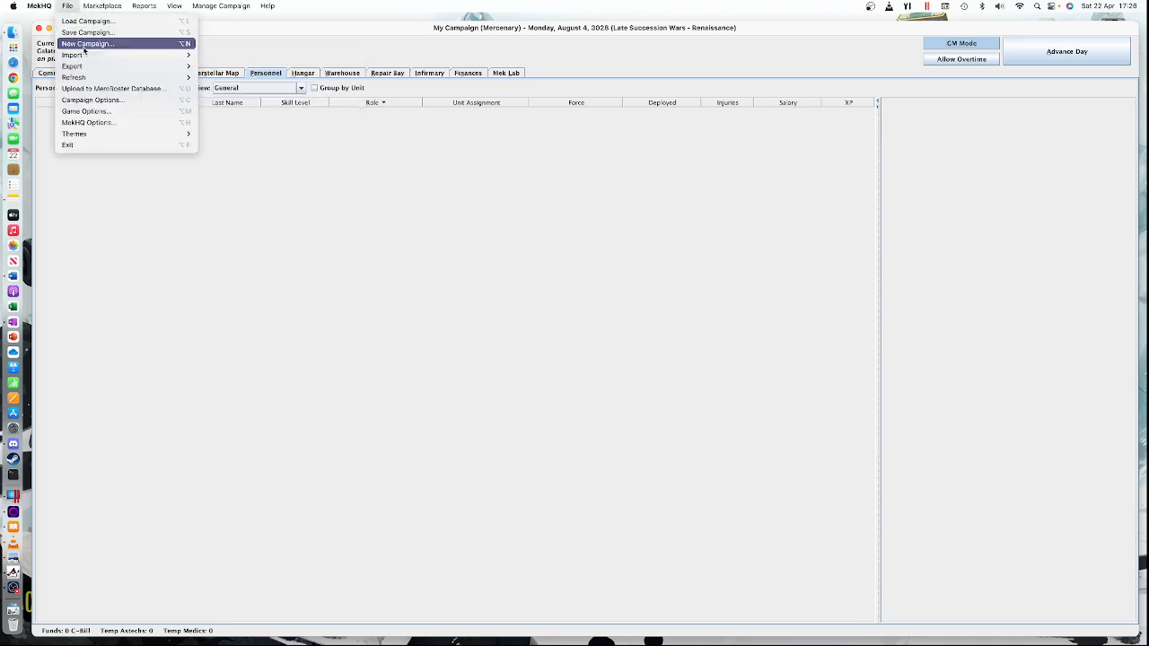
mouse_move(102, 6)
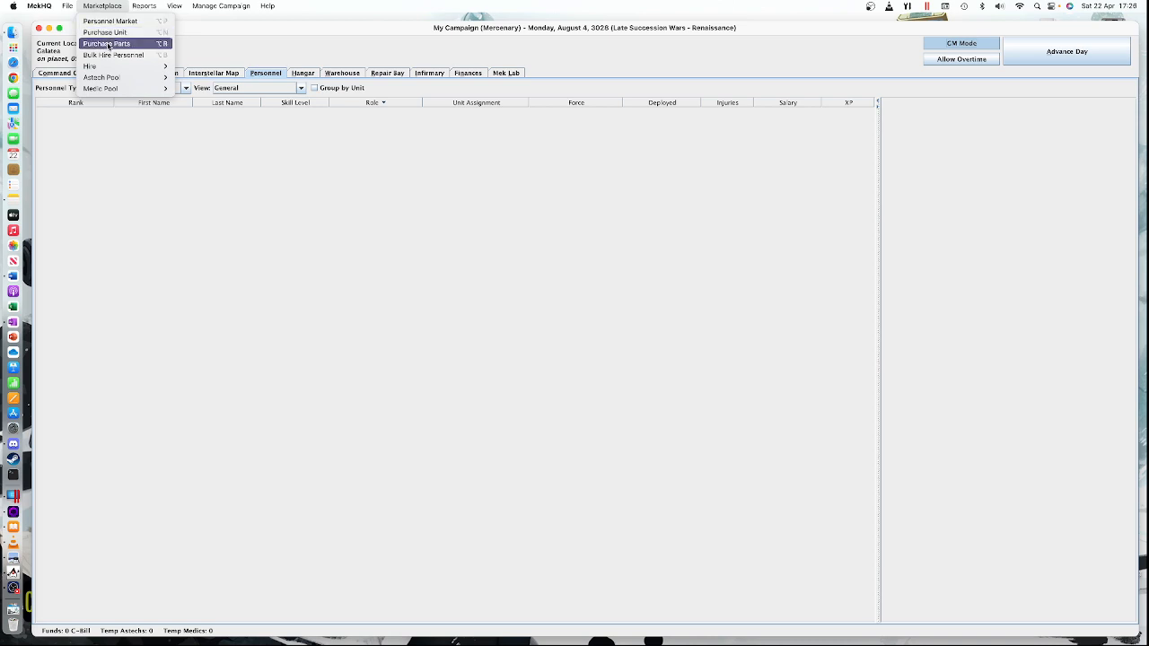
mouse_move(112, 66)
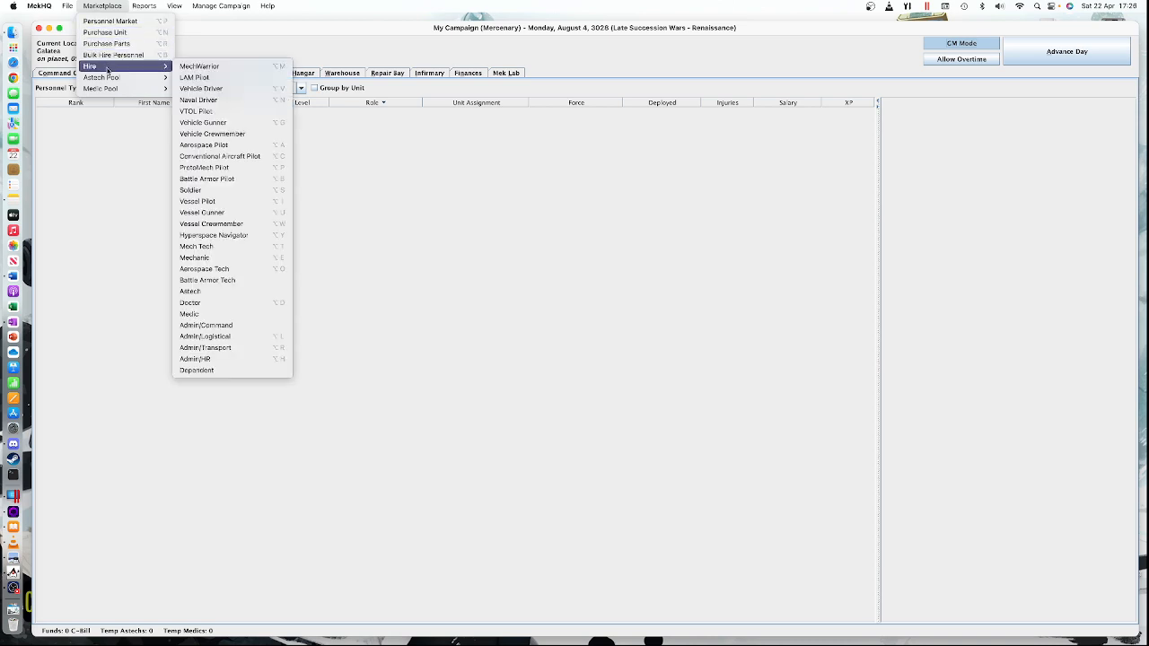
click(216, 67)
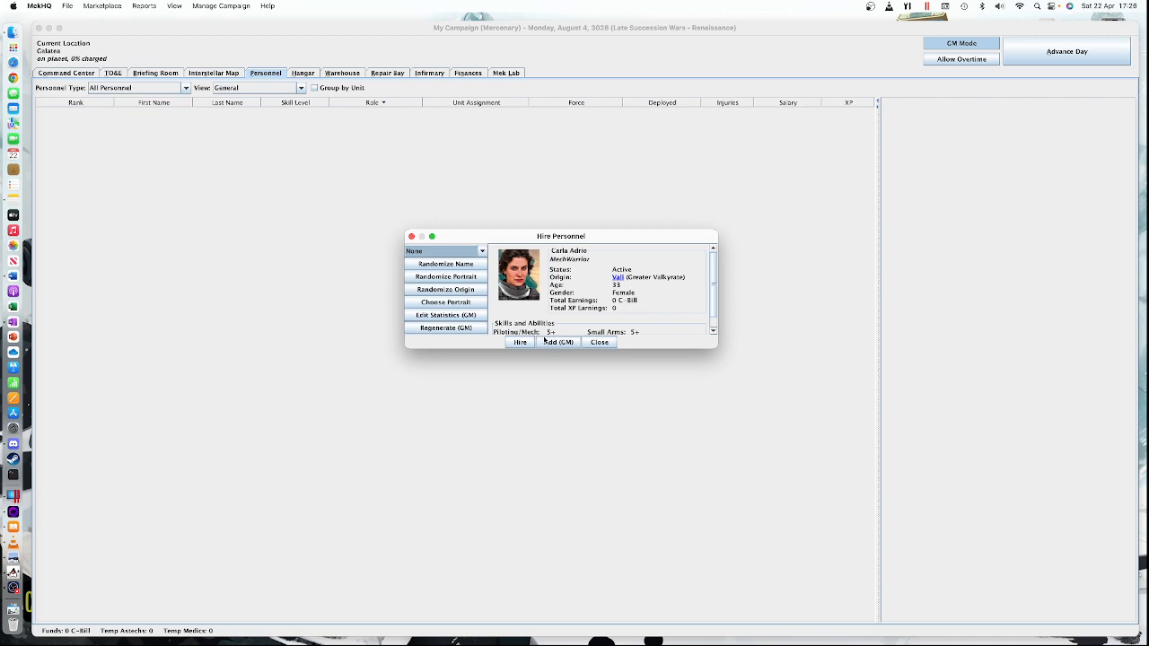
click(521, 343)
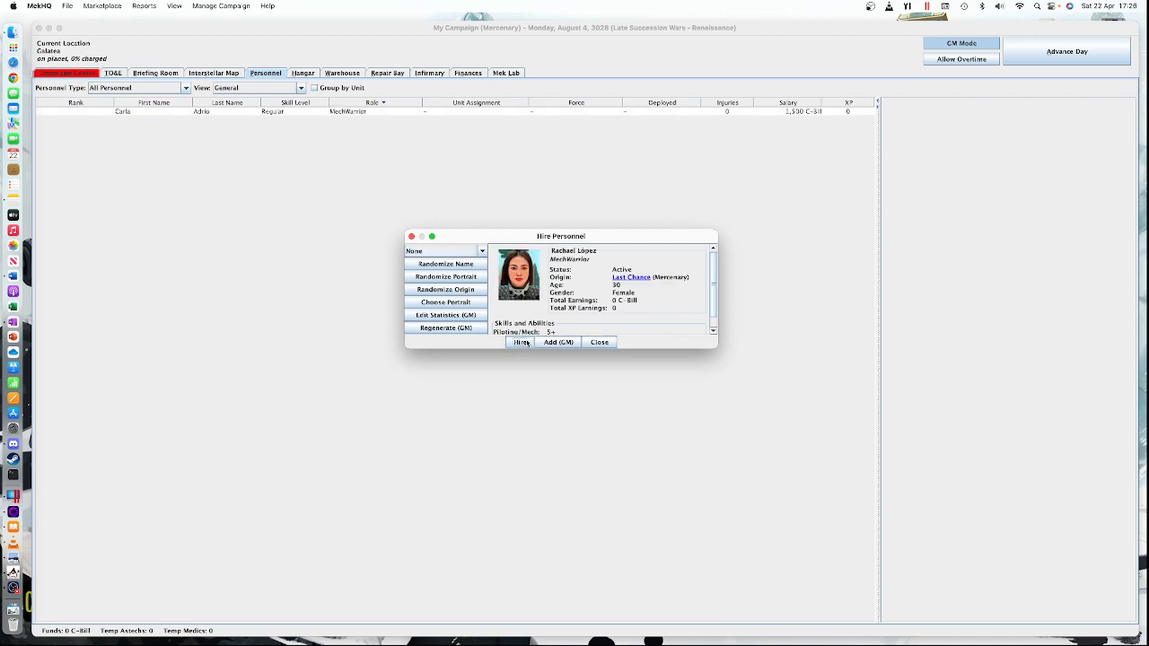
click(521, 343)
click(521, 343)
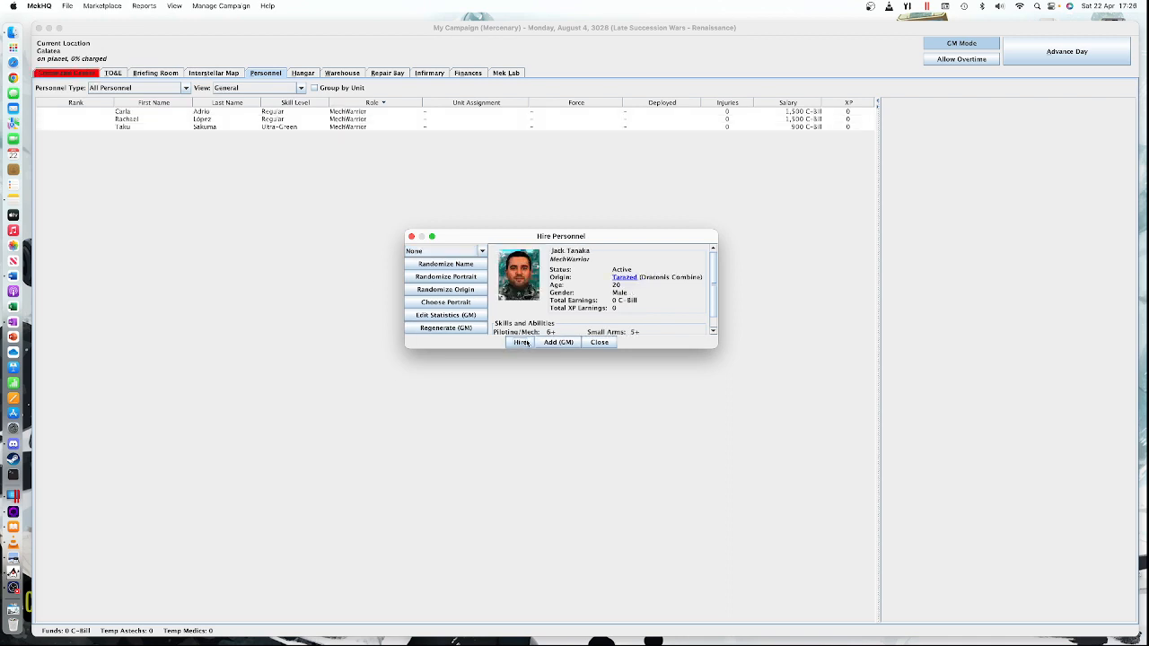
click(520, 342)
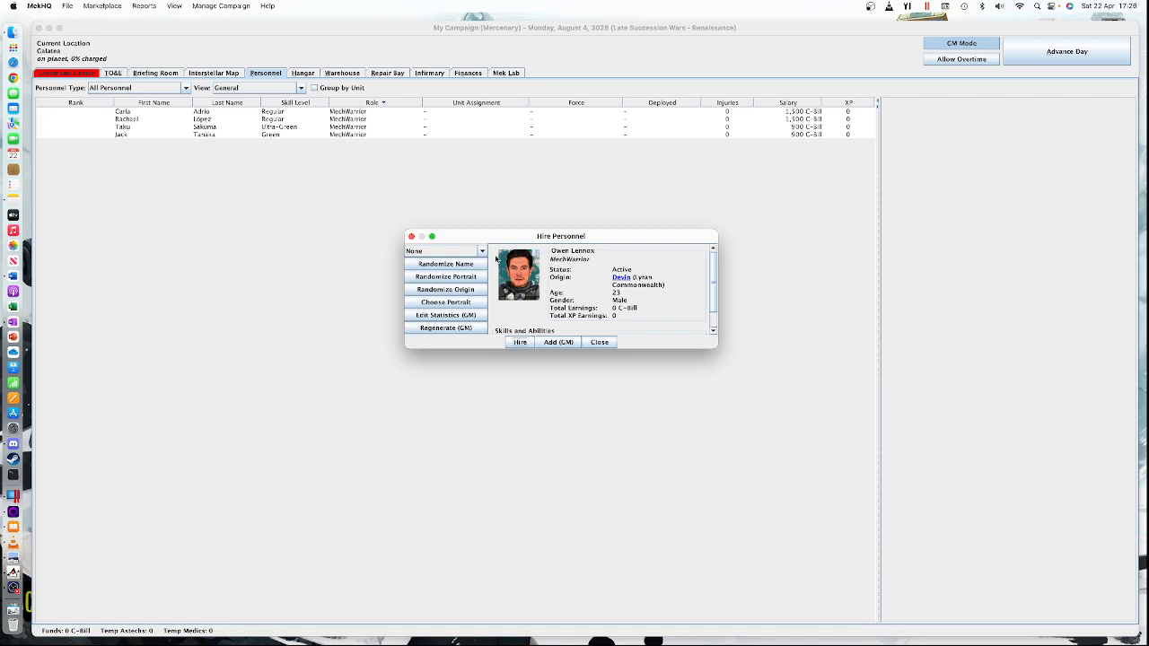
click(412, 237)
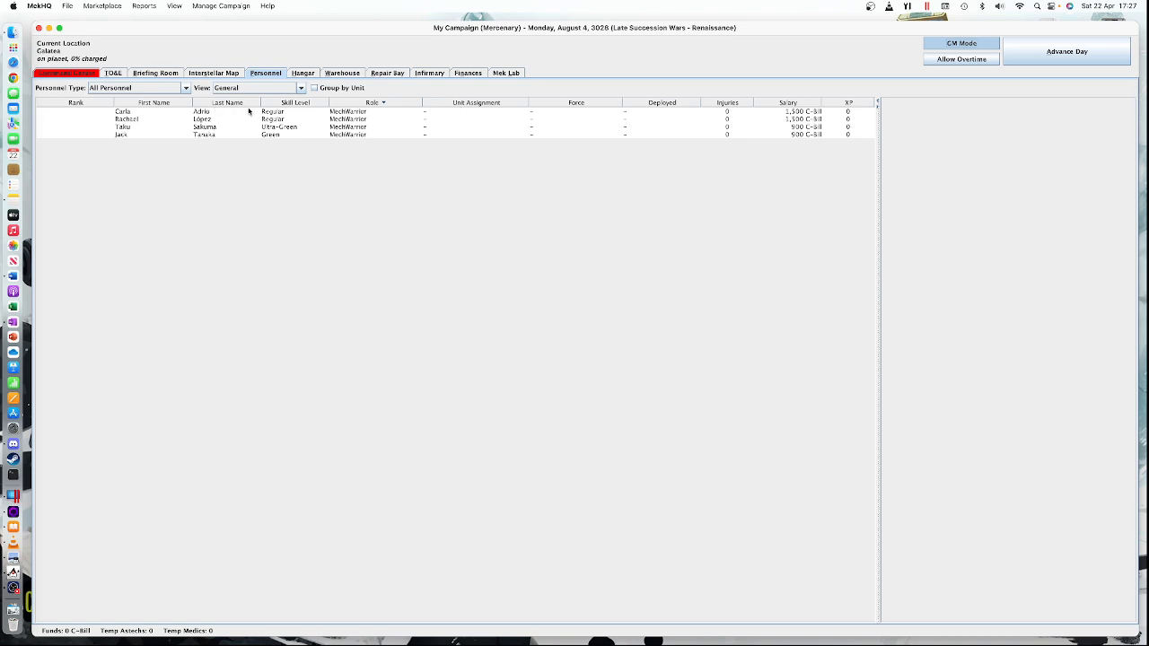
Review the skills and personal details of each of the four hired MechWarriors in the roster
click(249, 112)
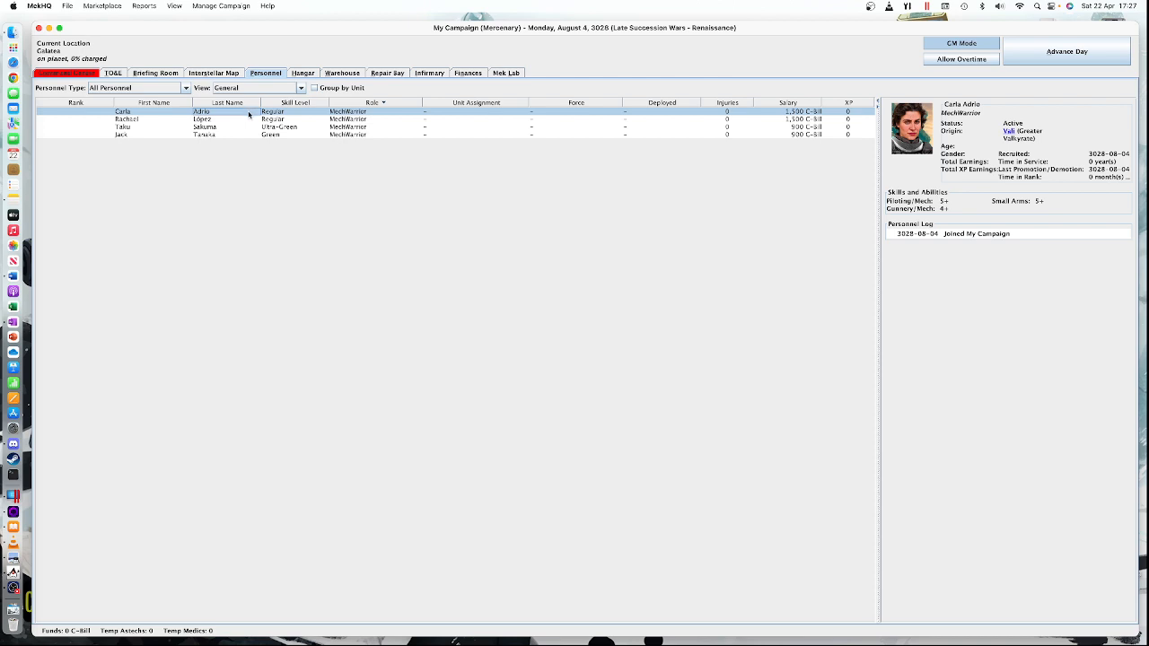
click(246, 119)
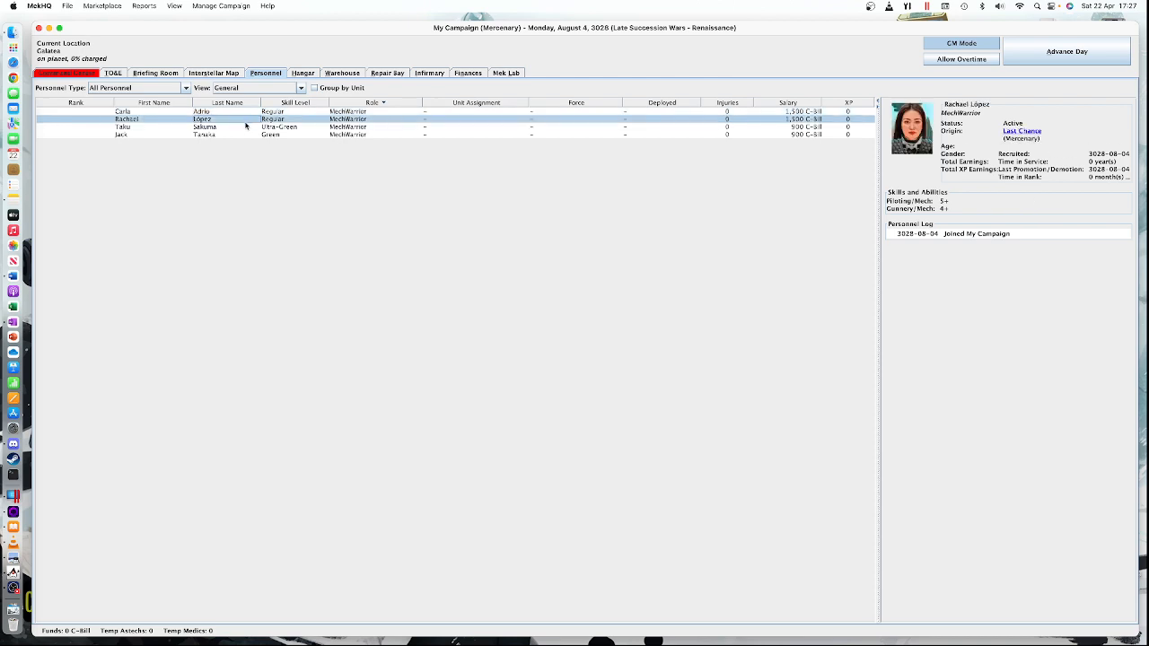
click(243, 128)
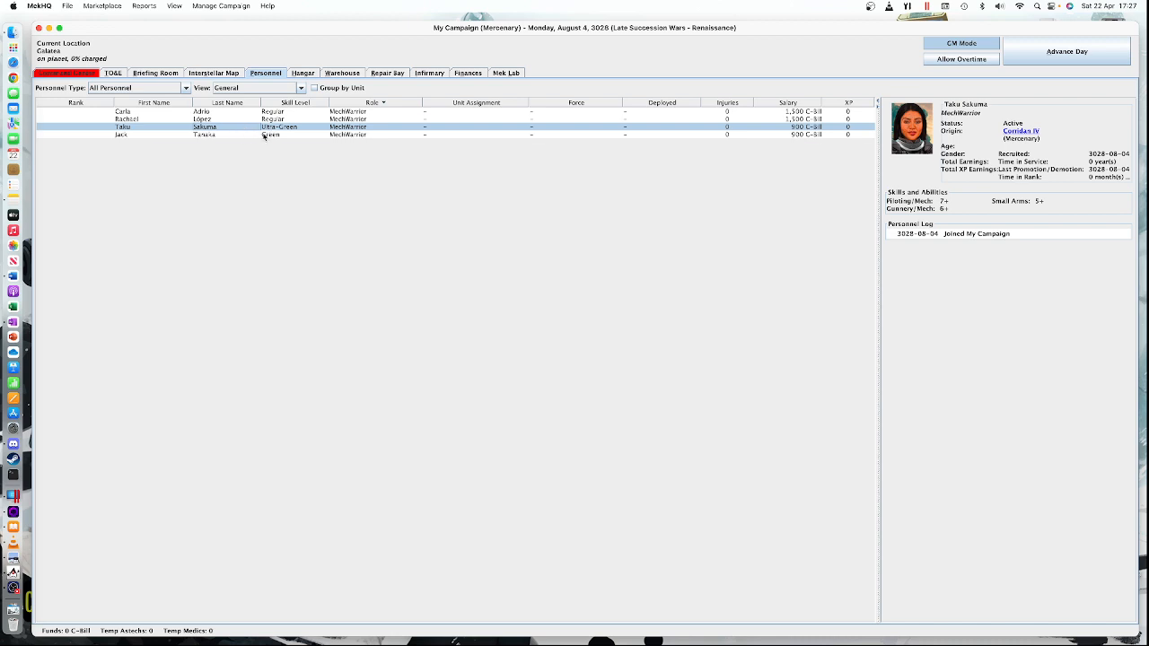
click(264, 134)
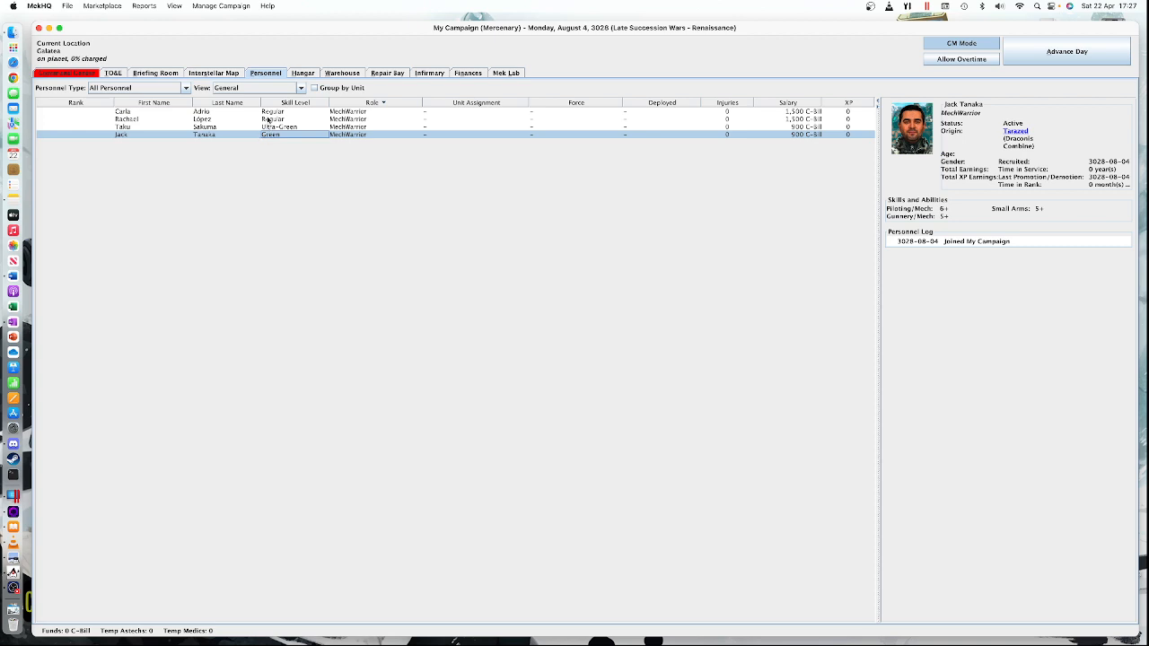
click(268, 113)
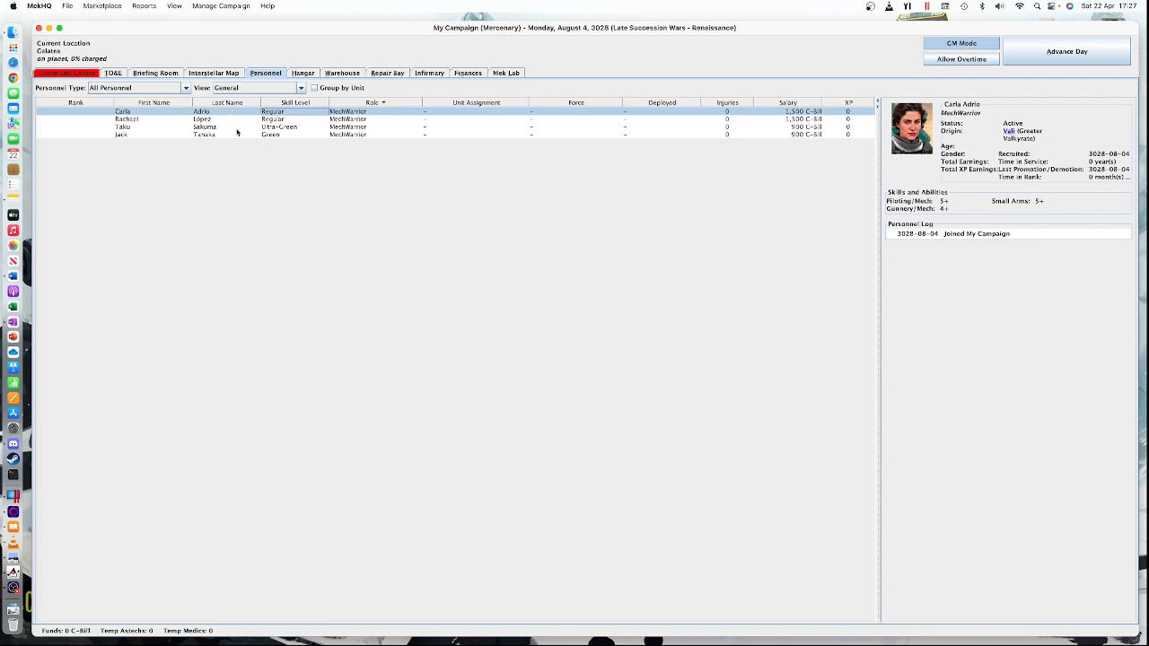
Edit the Ultra-Green MechWarrior's record in GM mode, setting Piloting/Mech and Gunnery/Mech to level 3
click(230, 130)
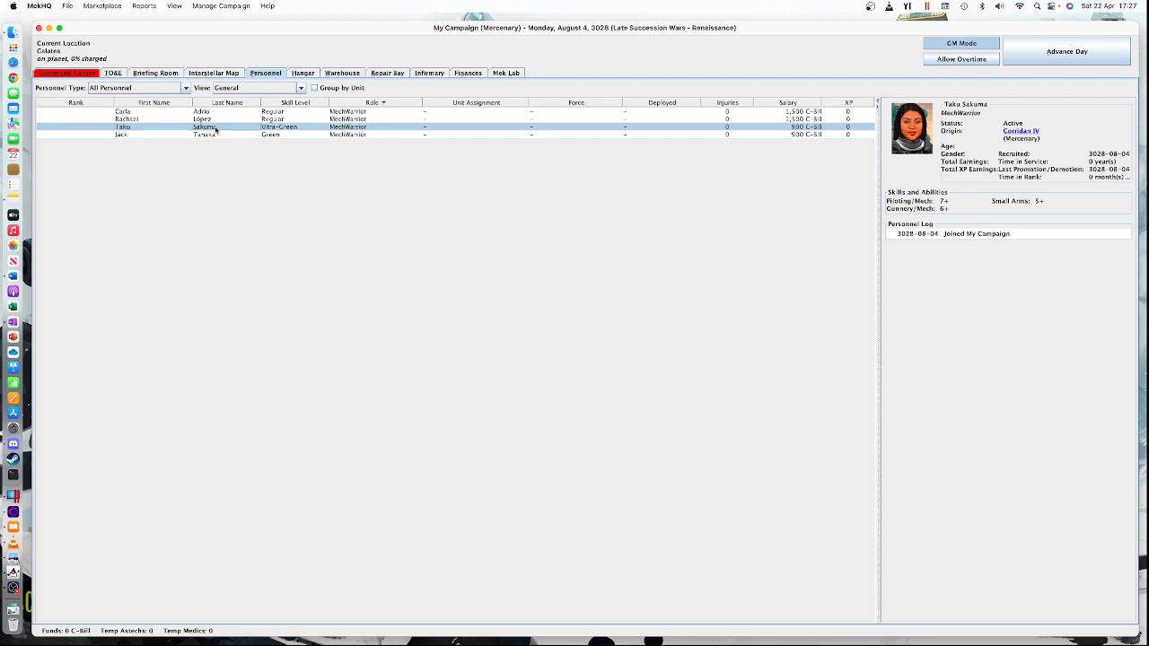
right_click(117, 128)
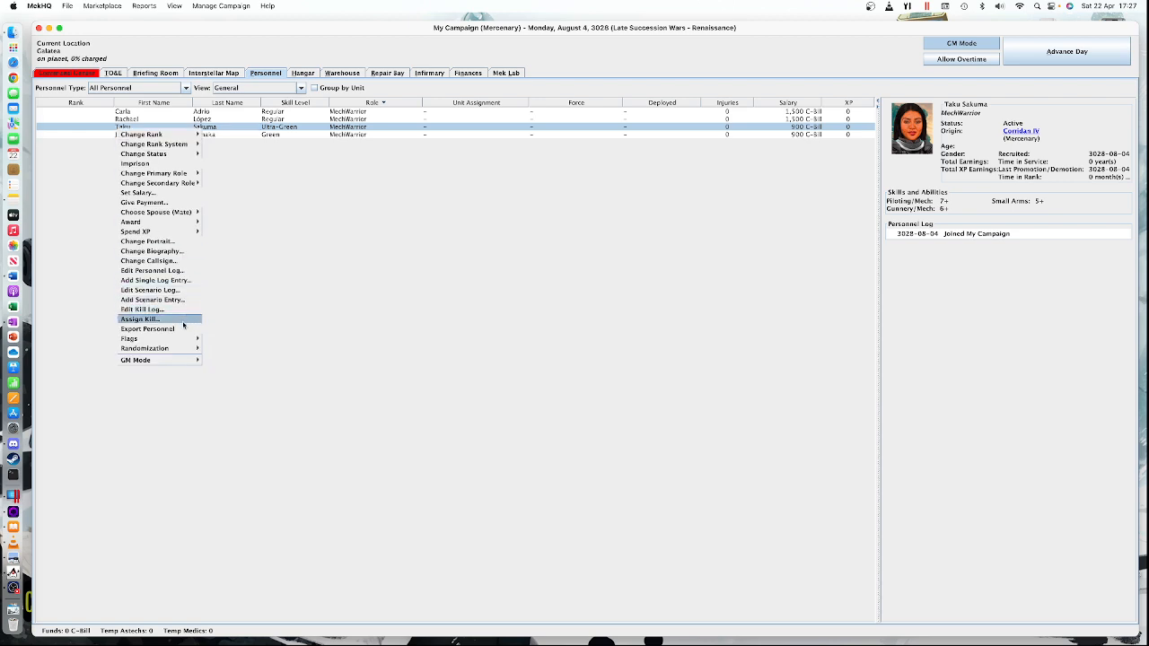
mouse_move(176, 362)
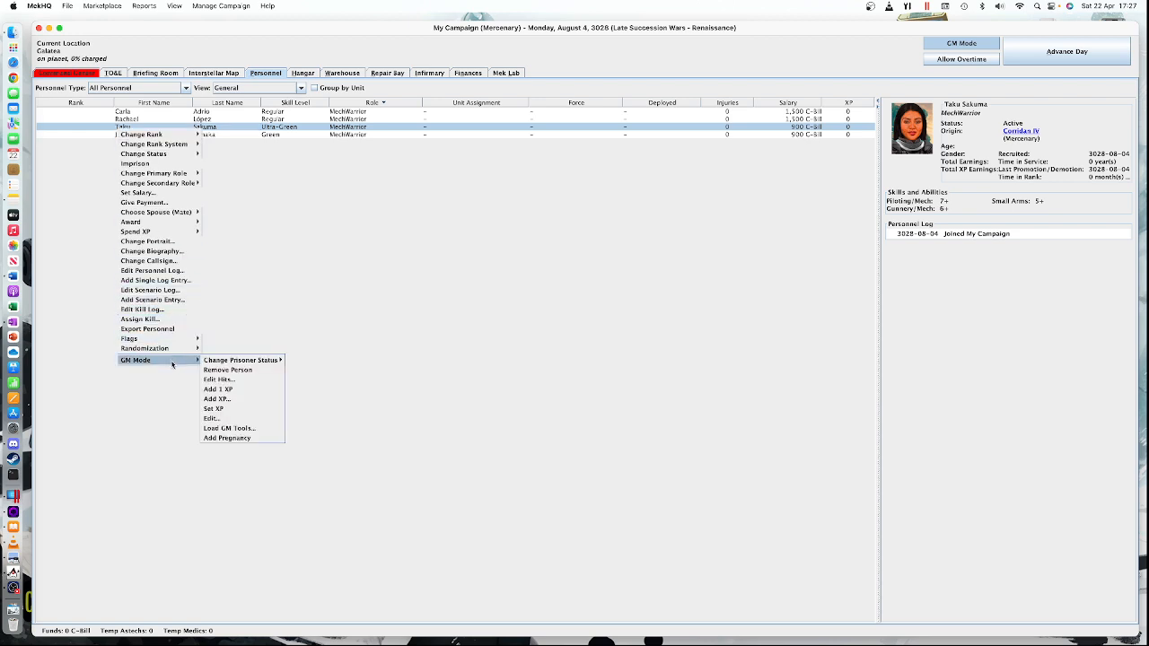
click(219, 419)
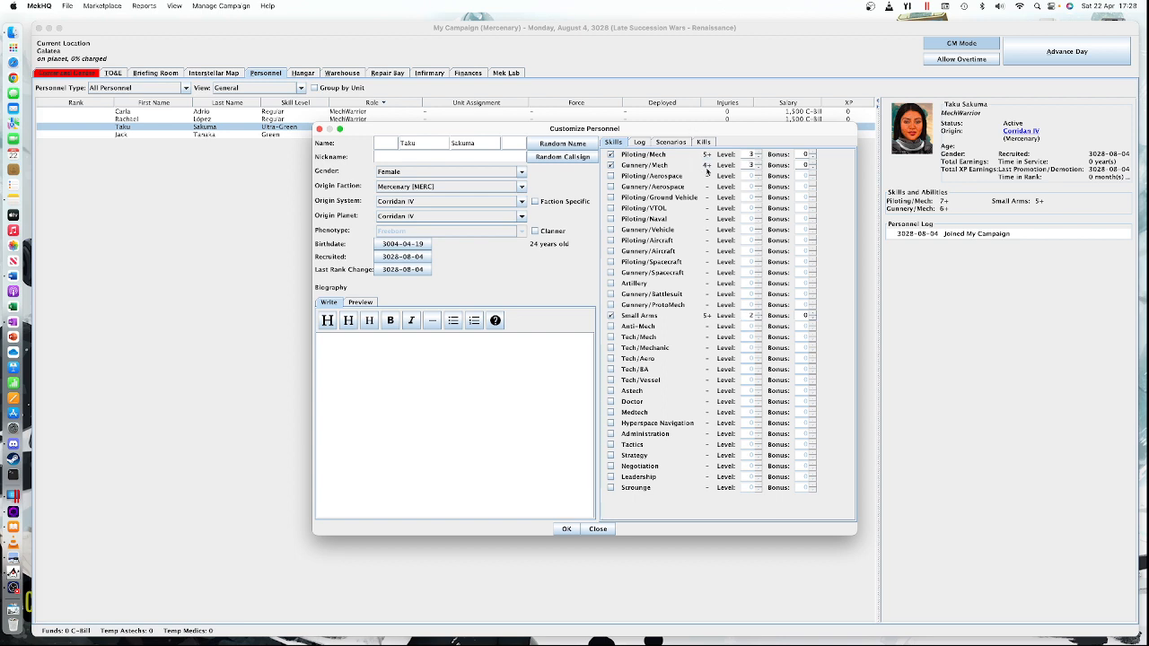
click(566, 528)
Raise the Green MechWarrior's Piloting/Mech and Gunnery/Mech skills to level 3 with the GM personnel editor
click(218, 135)
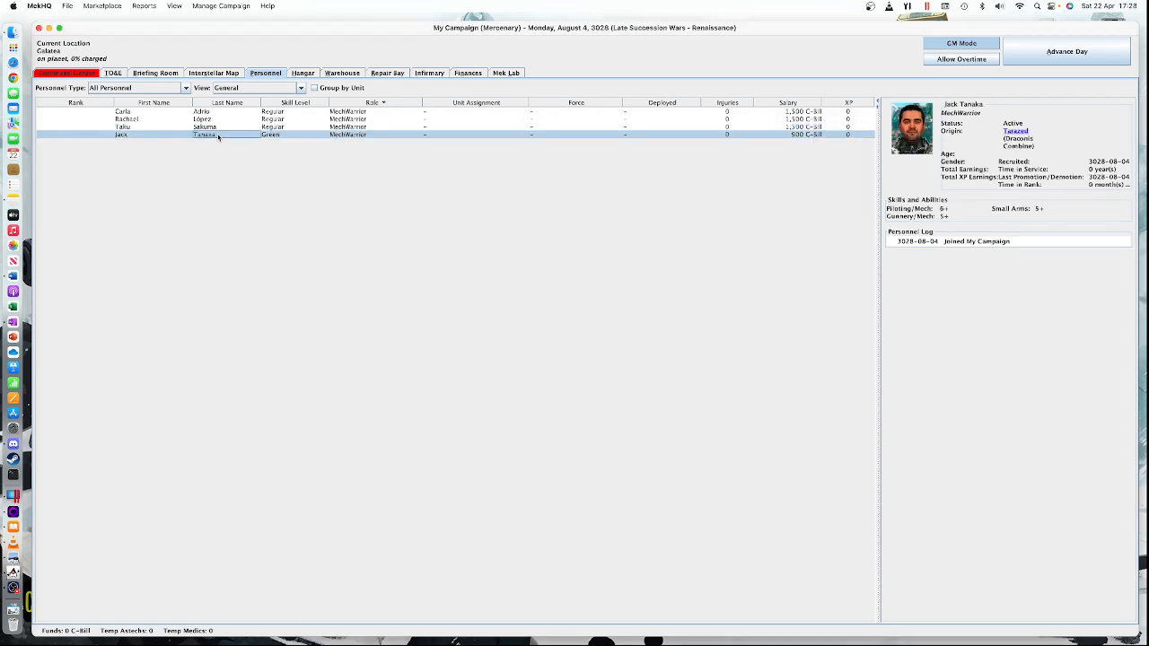
right_click(218, 135)
mouse_move(270, 367)
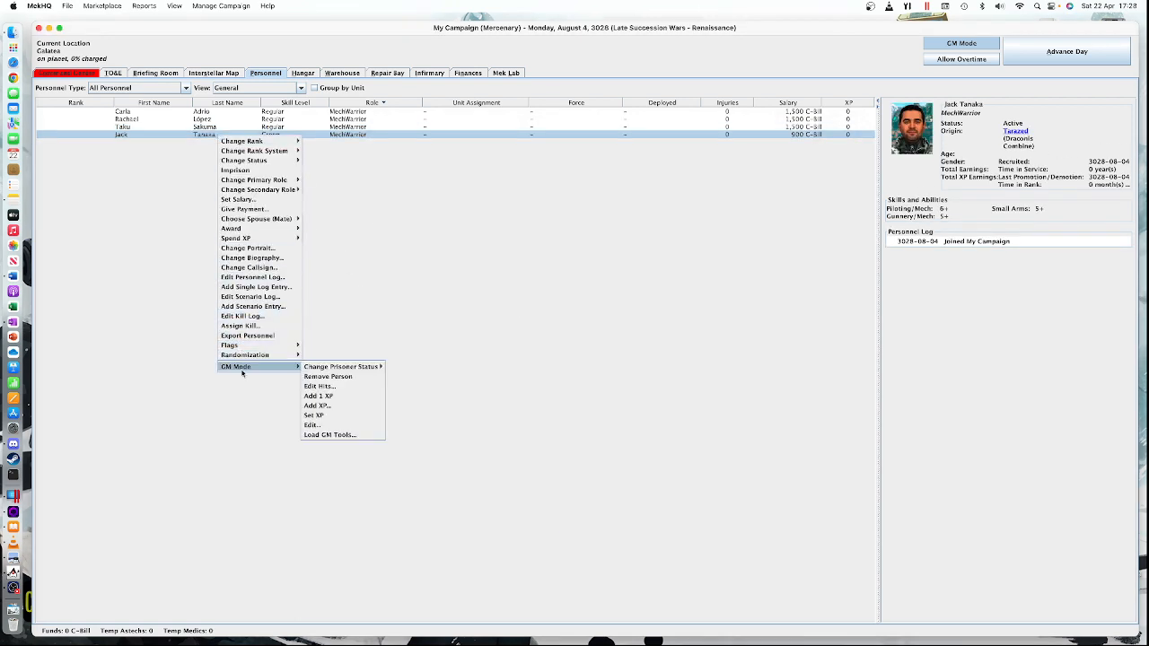
click(321, 425)
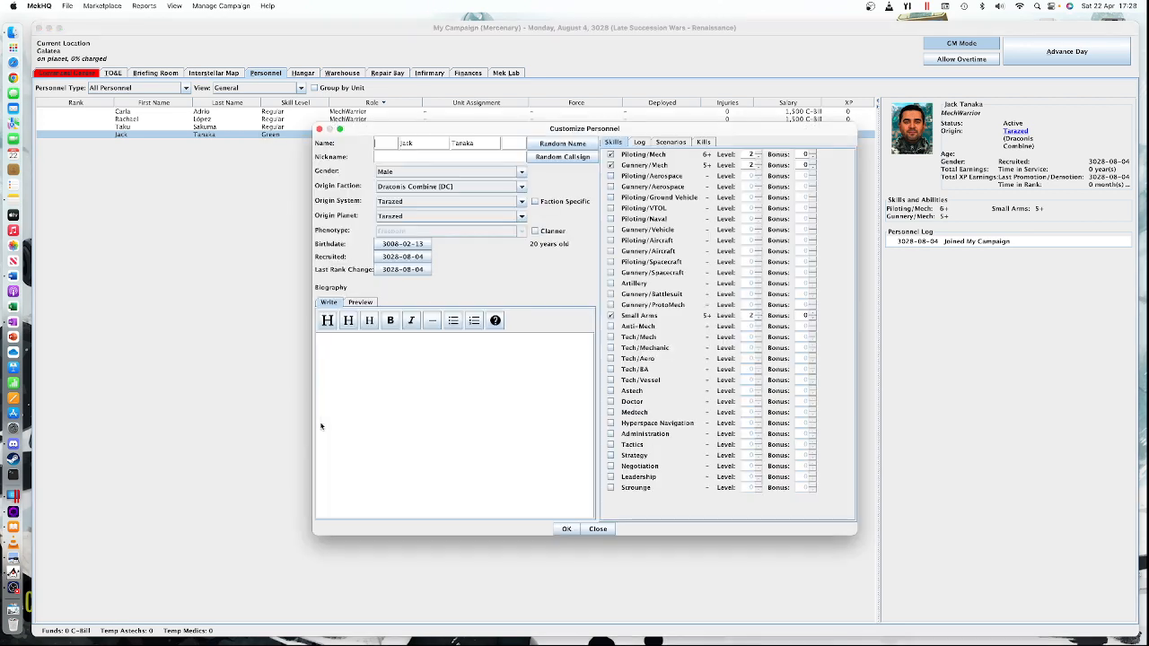
click(759, 155)
click(759, 163)
click(571, 529)
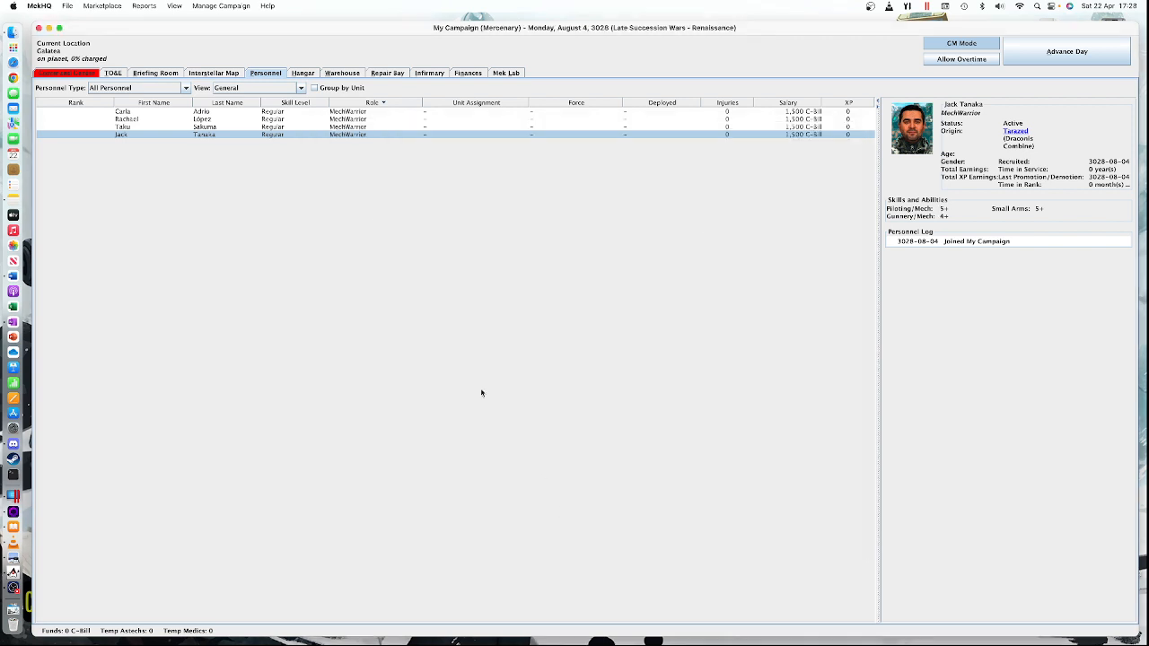
Customize the first MechWarrior in the roster through GM mode, raising Piloting/Mech and Gunnery/Mech to level 4
click(239, 114)
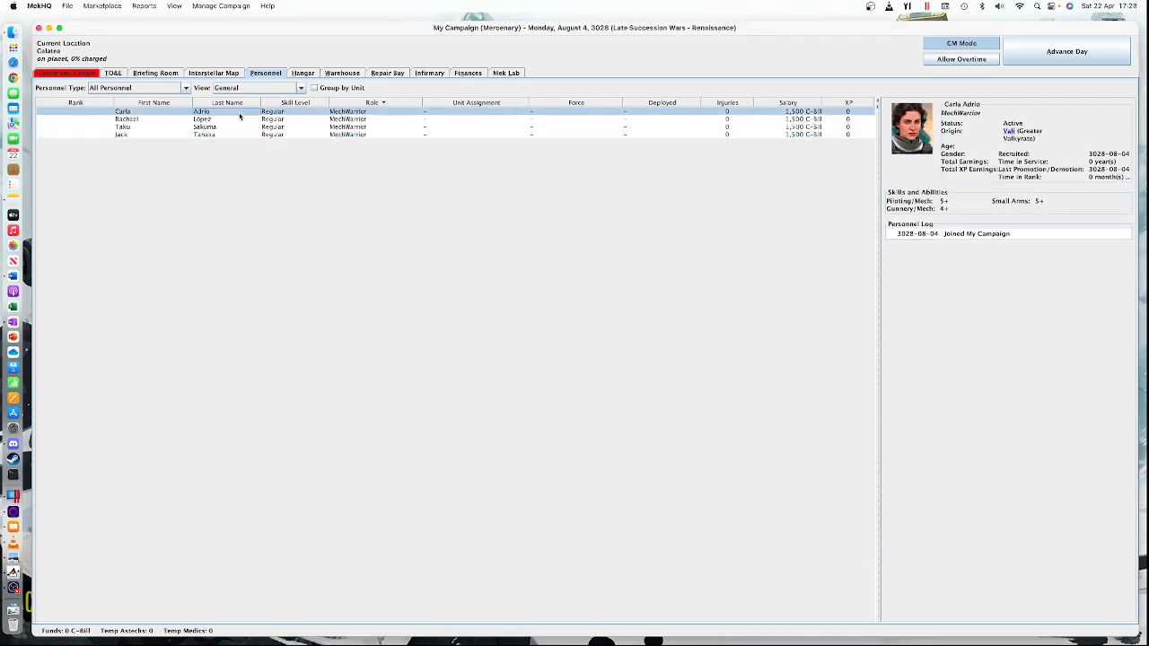
right_click(239, 115)
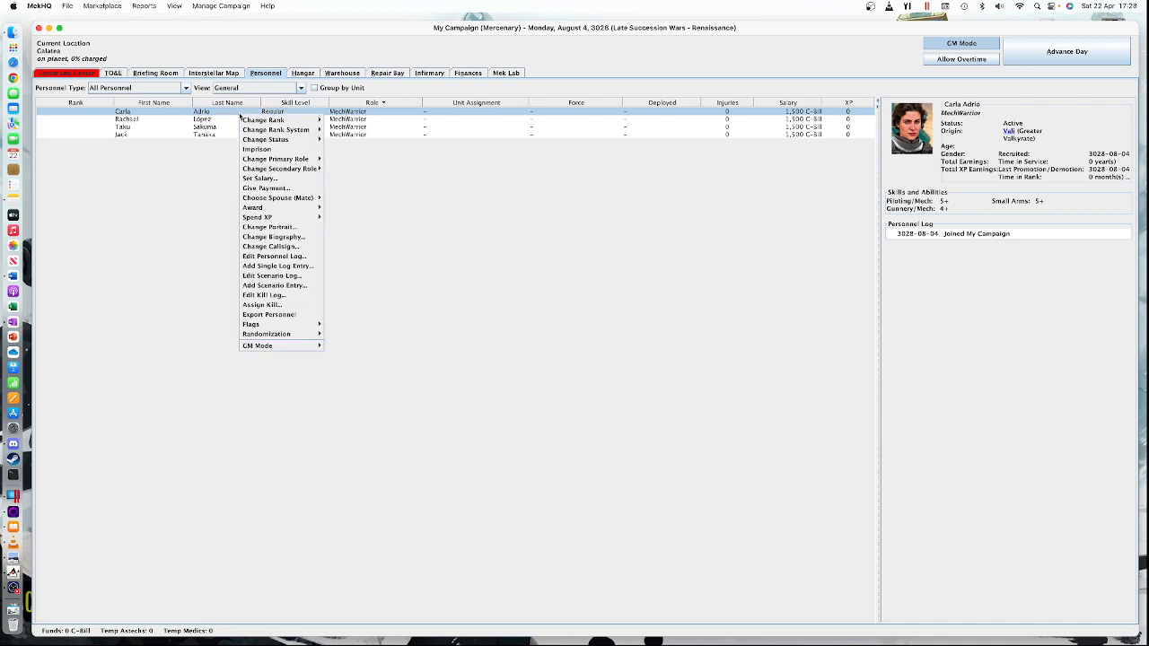
mouse_move(278, 349)
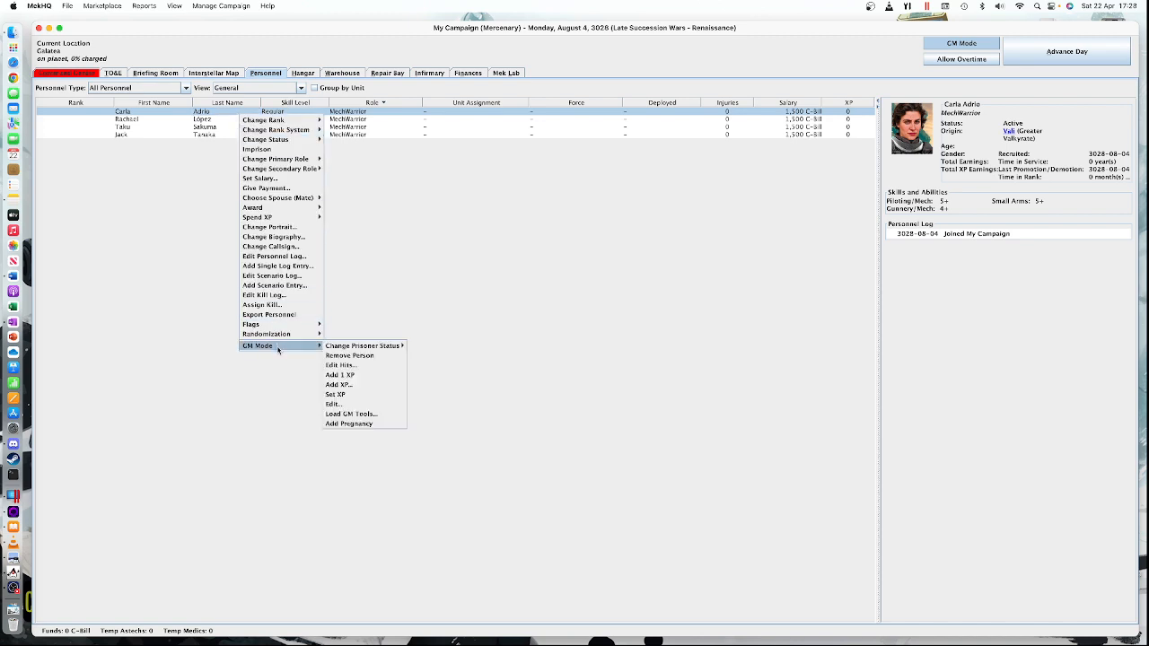
click(330, 405)
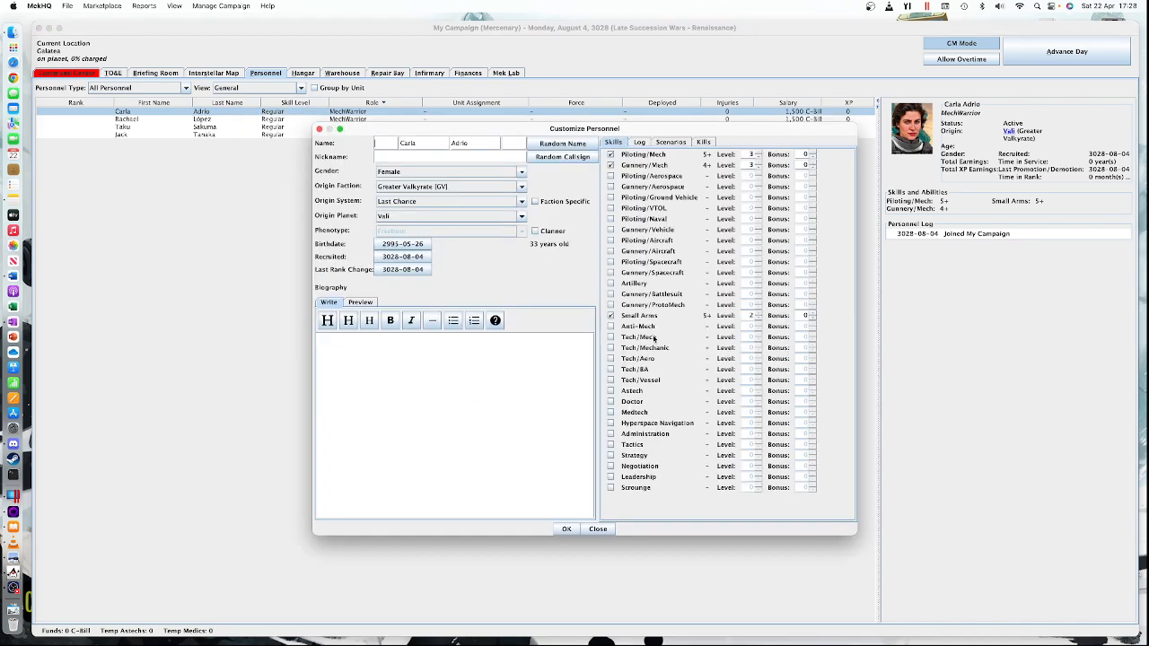
click(759, 152)
click(759, 162)
Give this MechWarrior the Tactics, Strategy, Negotiation and Leadership skills
click(610, 446)
click(611, 455)
click(611, 467)
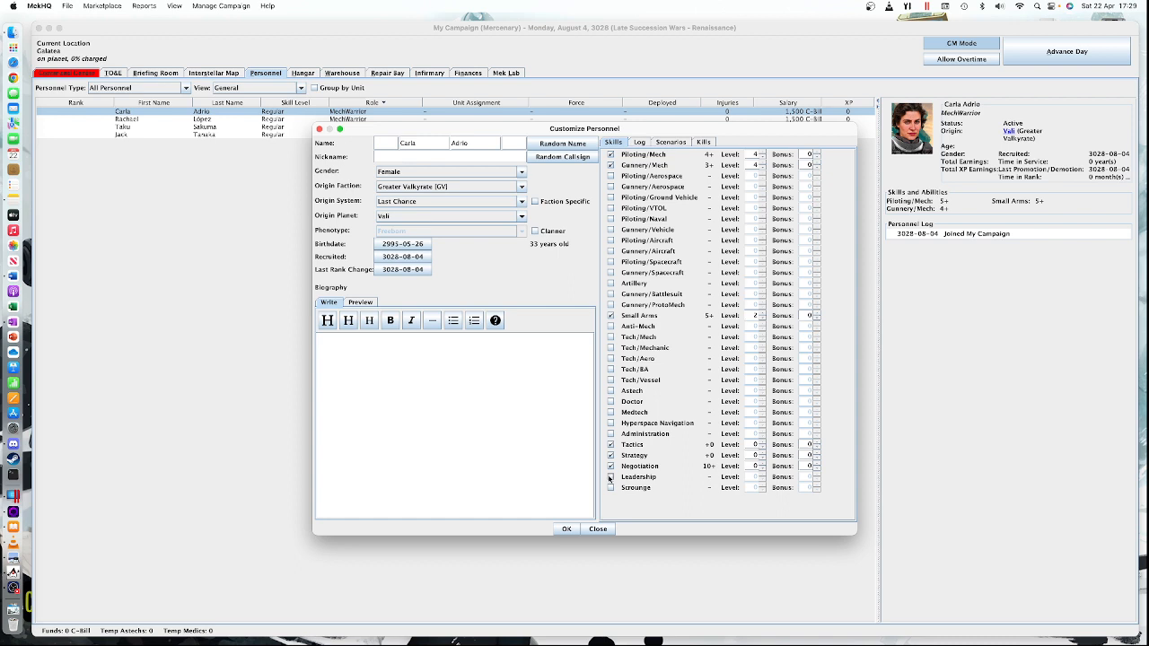
click(611, 478)
Set the added skill levels to Tactics 4, Strategy 5, Negotiation 3 and Leadership 5
click(763, 442)
click(763, 443)
click(763, 453)
click(763, 453)
click(763, 454)
click(763, 453)
click(762, 466)
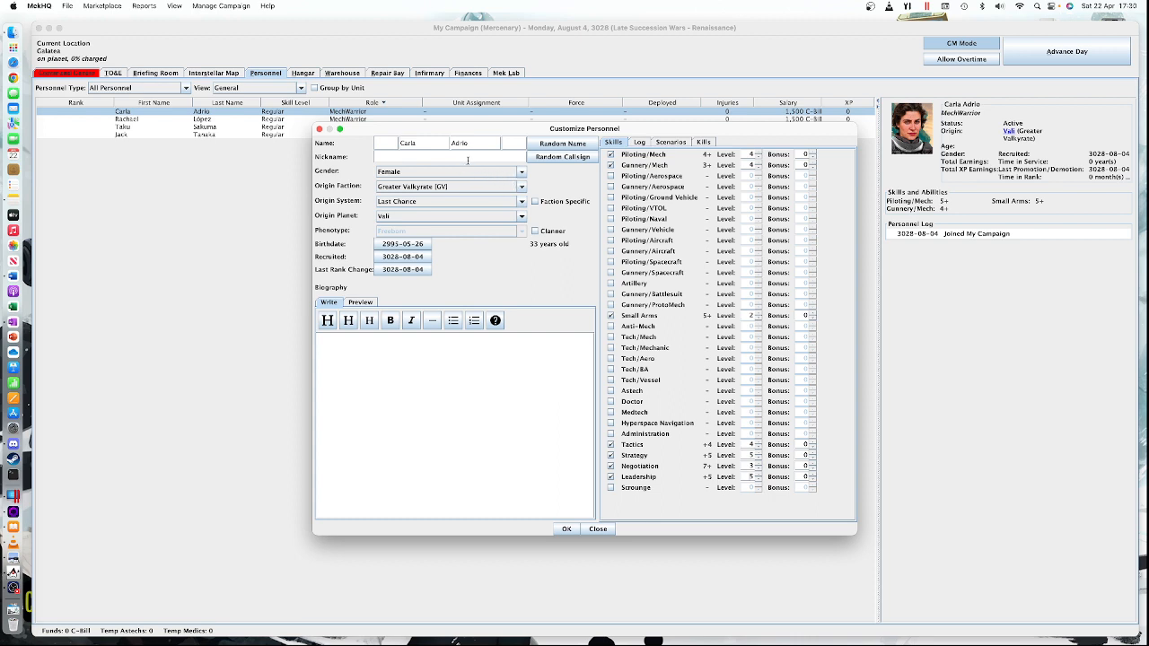
Generate a random callsign and a random name for this MechWarrior and save the customization
click(555, 160)
click(538, 144)
click(565, 529)
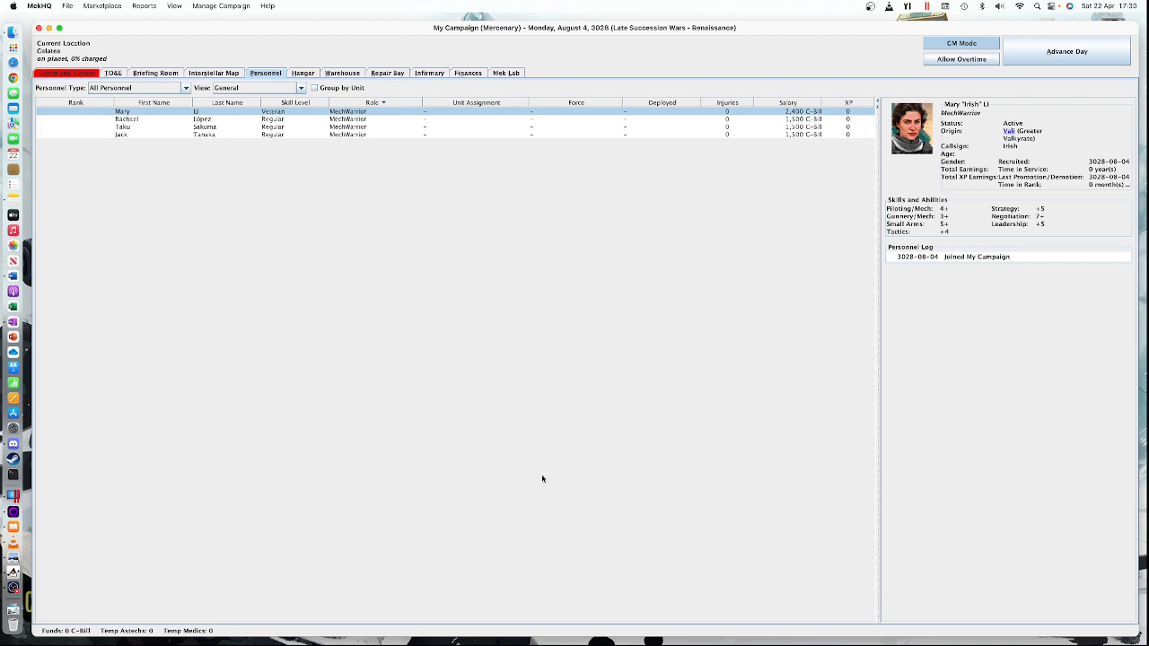
Promote the customized Veteran MechWarrior to the rank of Captain
right_click(177, 113)
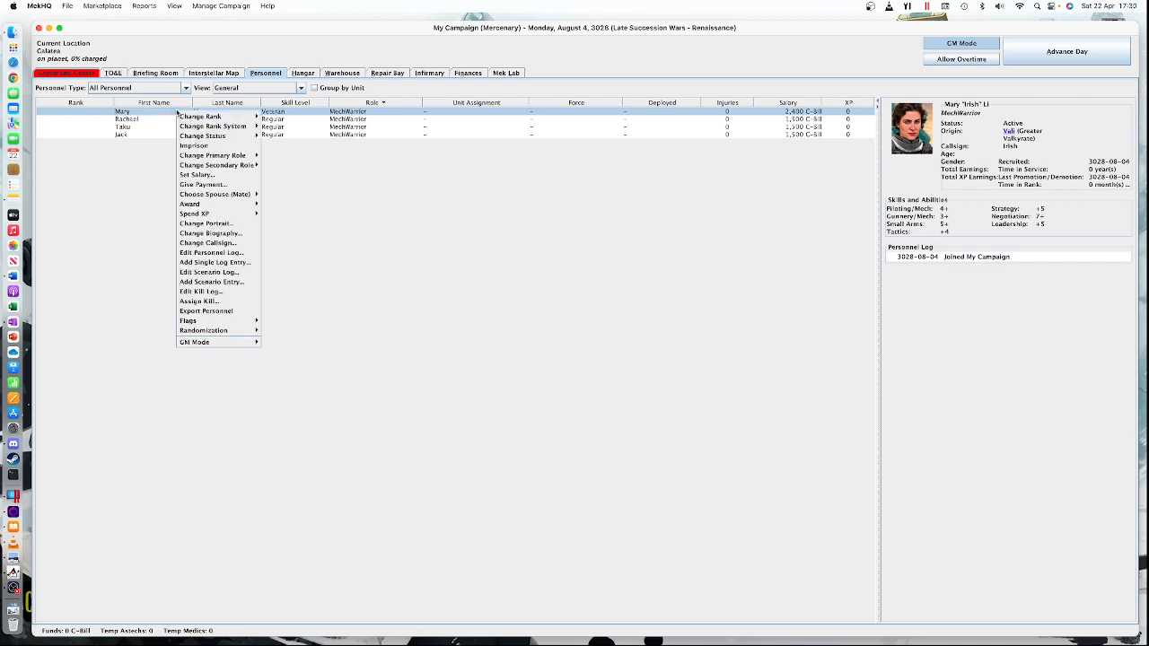
mouse_move(187, 119)
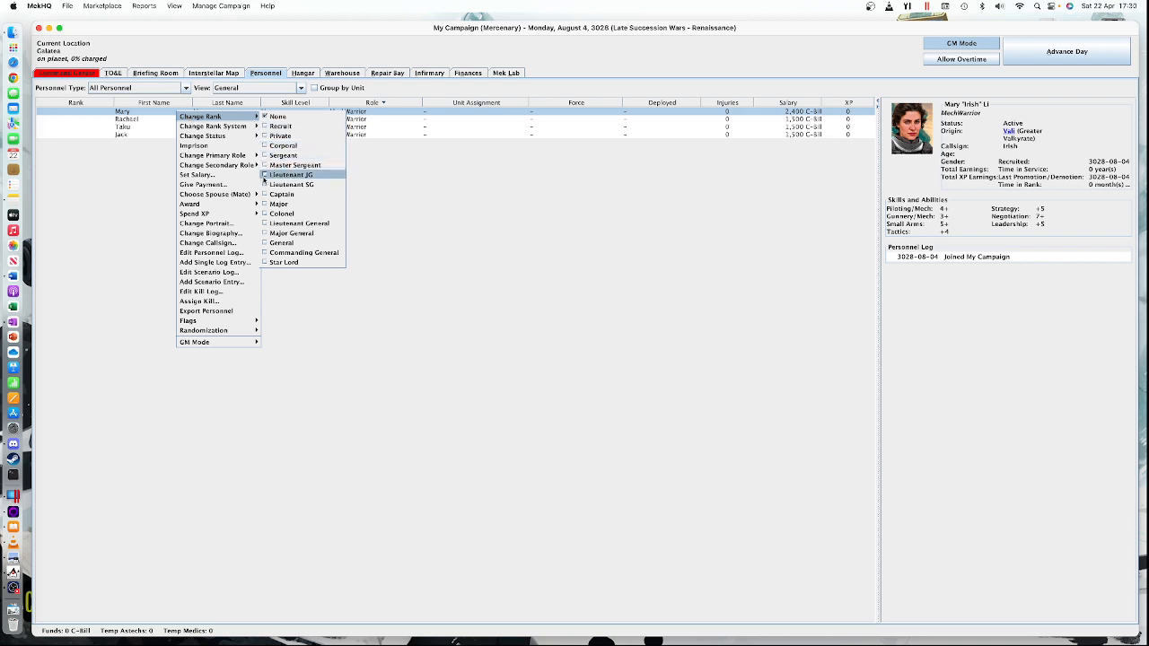
click(265, 197)
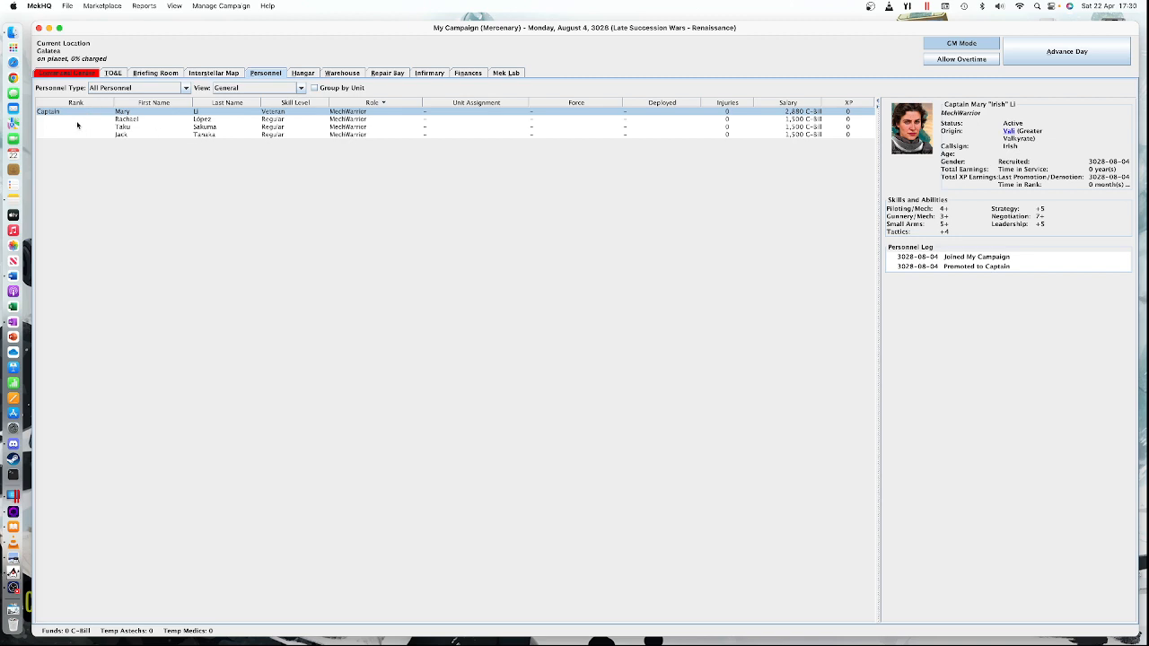
click(141, 120)
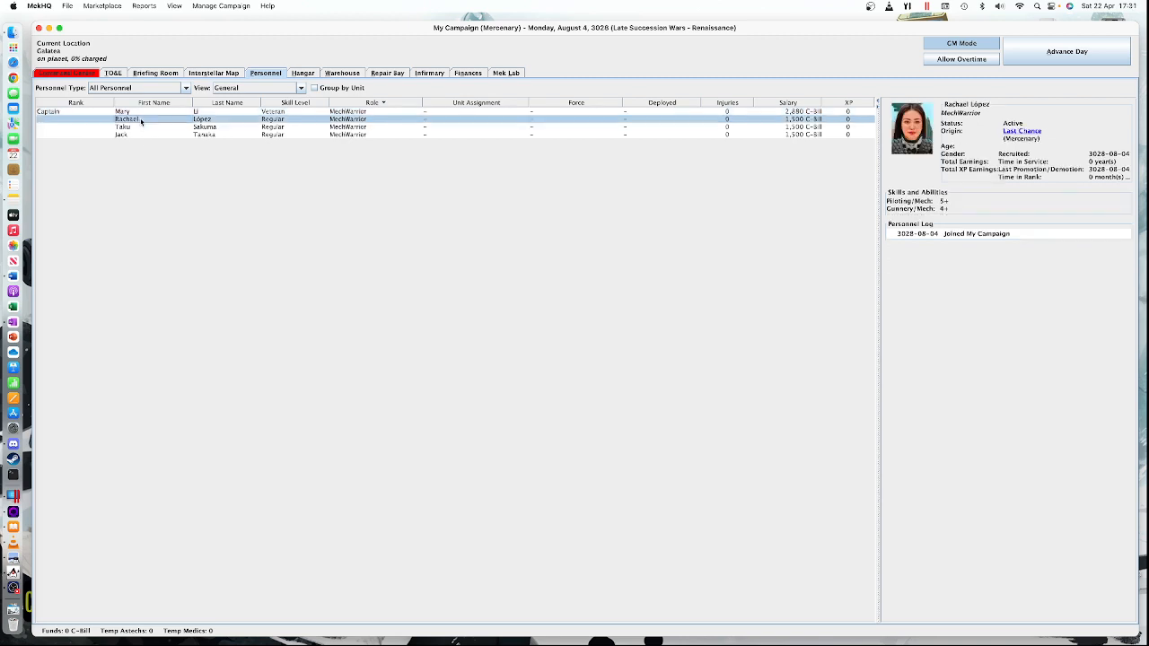
click(139, 112)
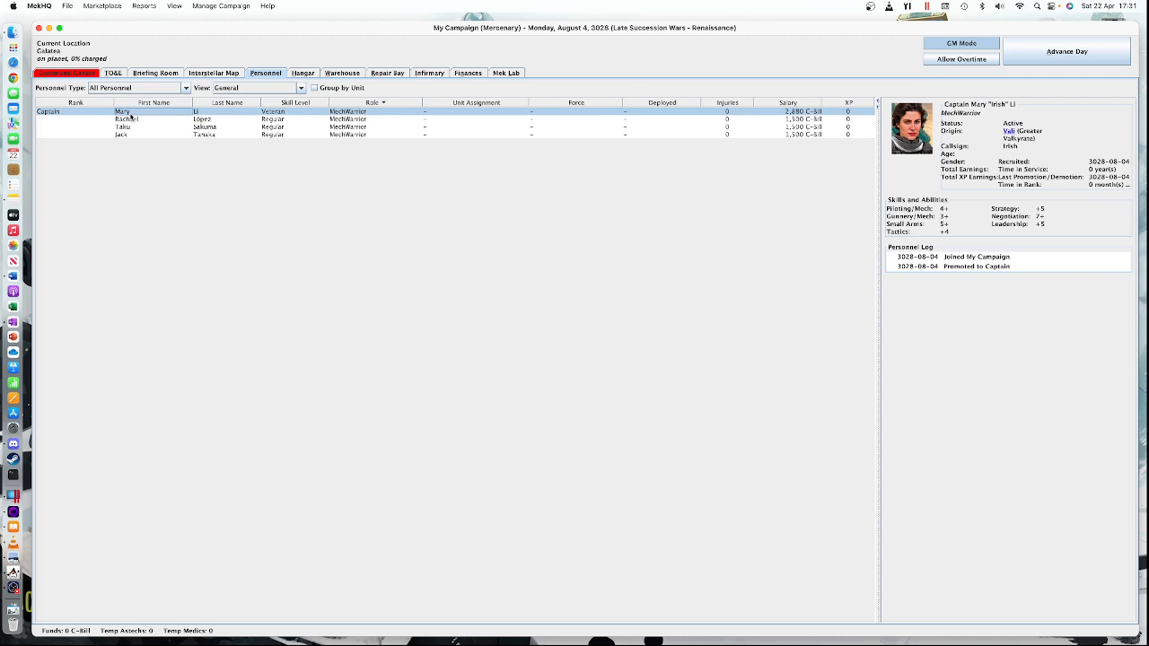
Change the captain's portrait, widening the selection dialog and picking MW_F_73 from the female MechWarrior portraits
right_click(130, 115)
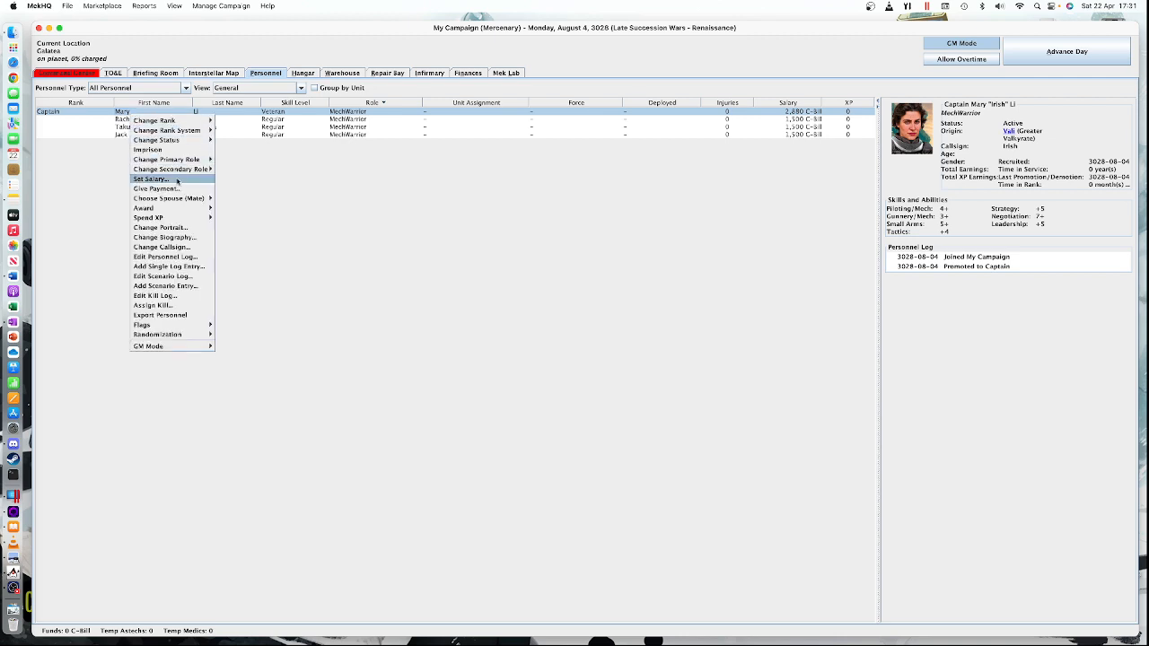
mouse_move(174, 169)
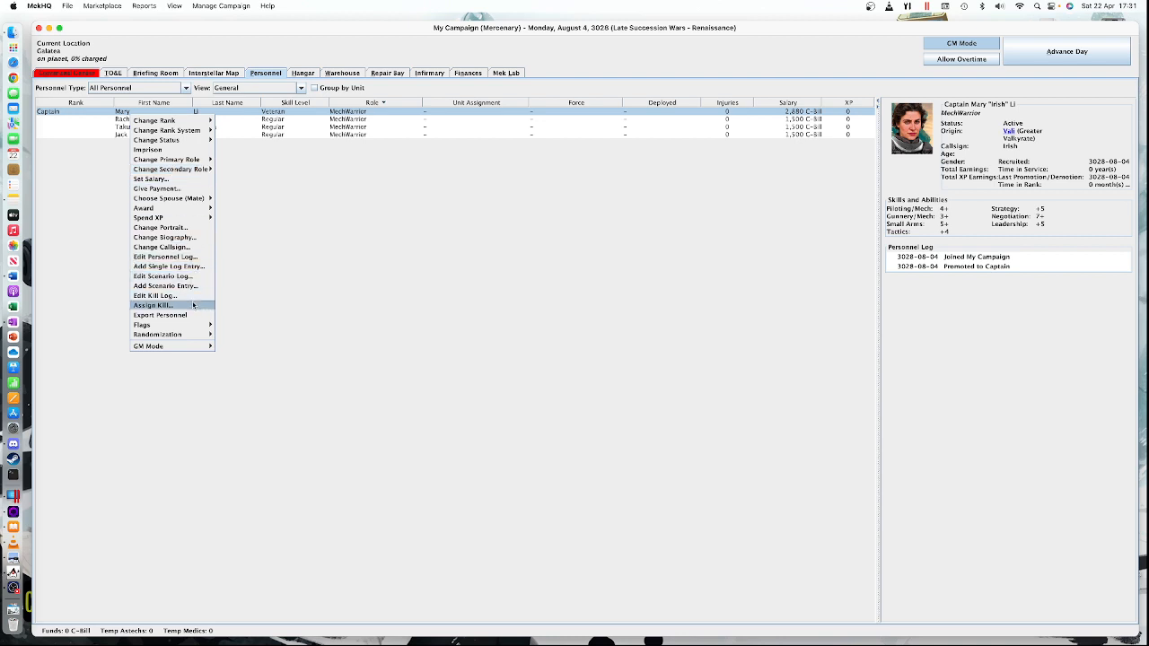
click(161, 229)
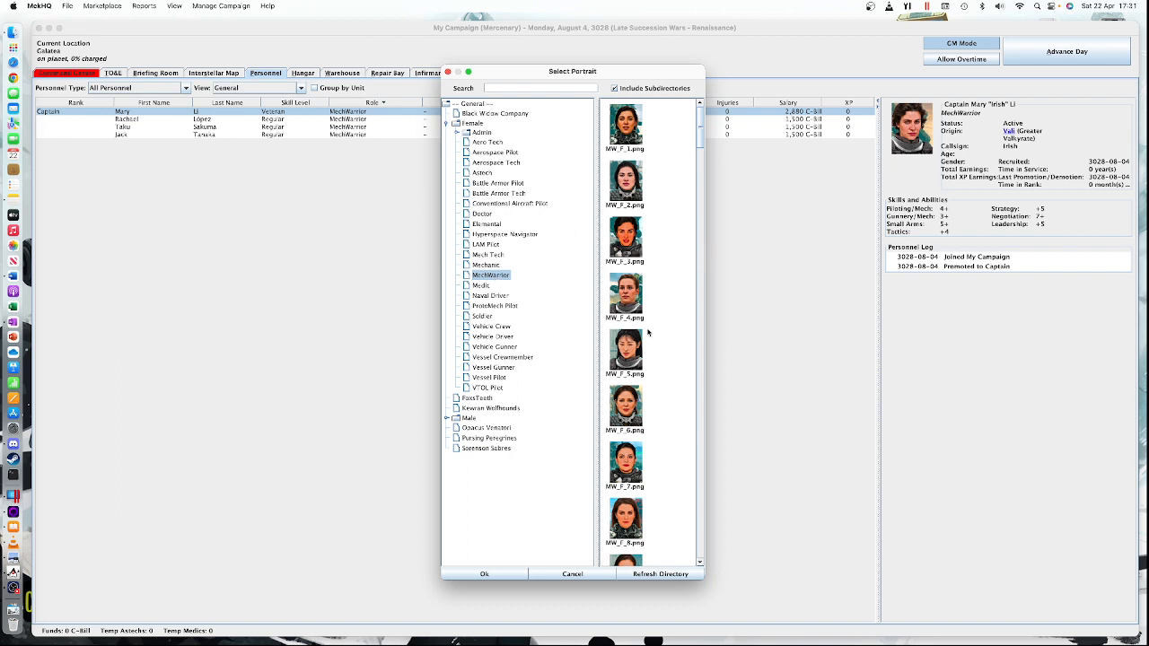
scroll(624, 407, down, 3)
scroll(625, 407, down, 17)
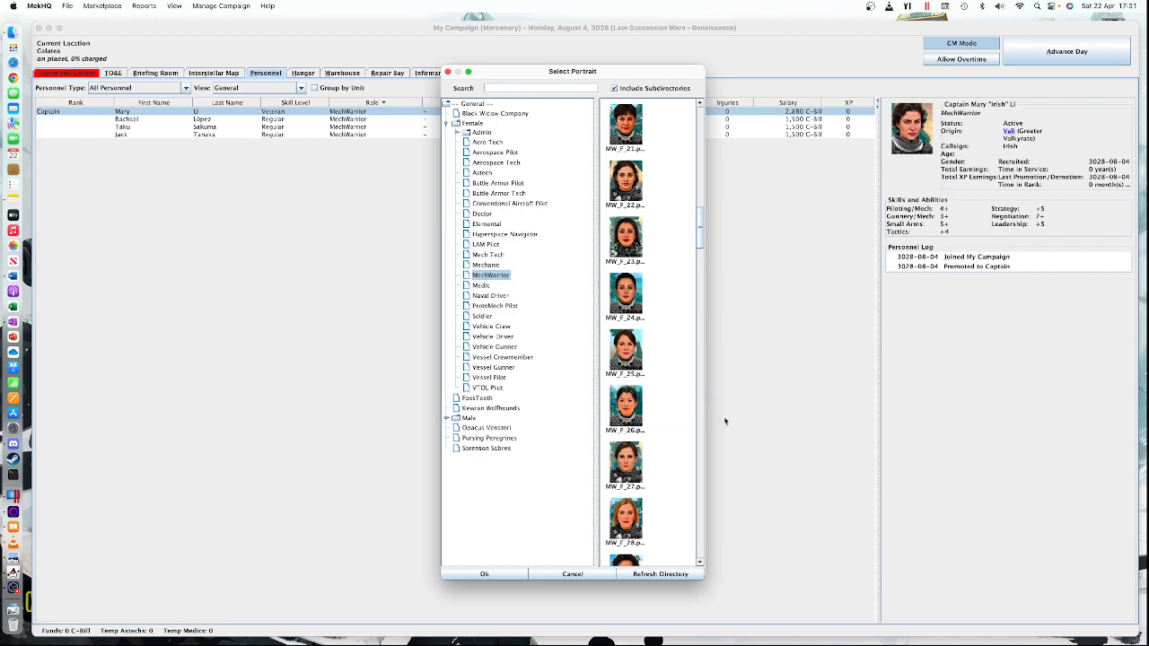
drag(705, 415, 1041, 415)
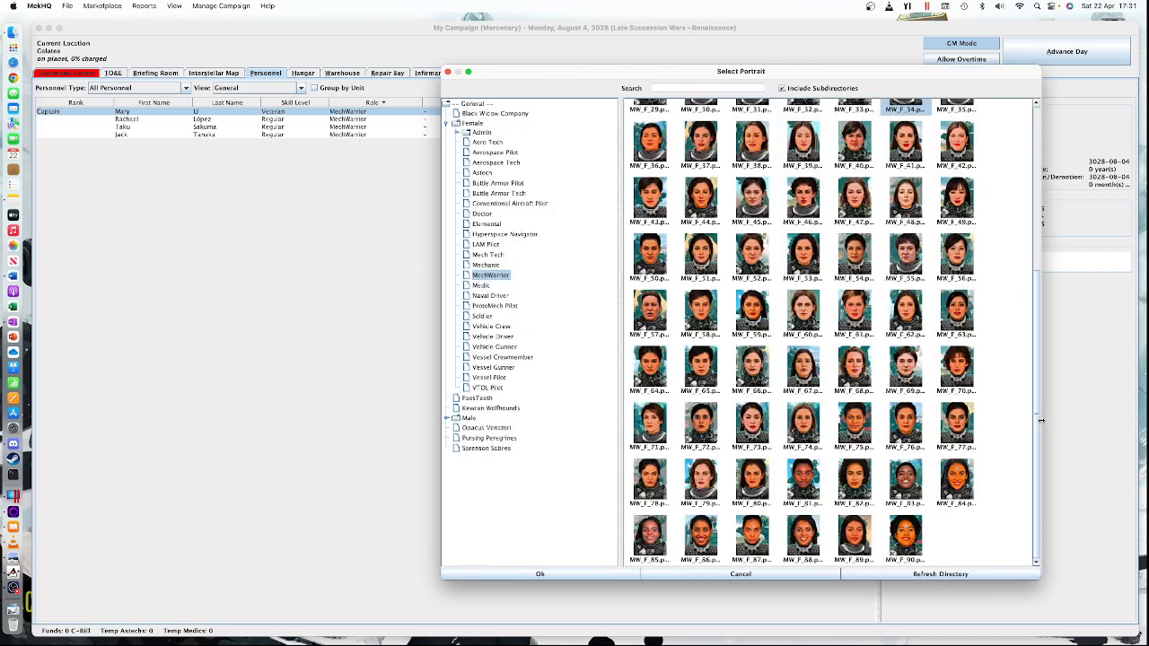
double_click(749, 428)
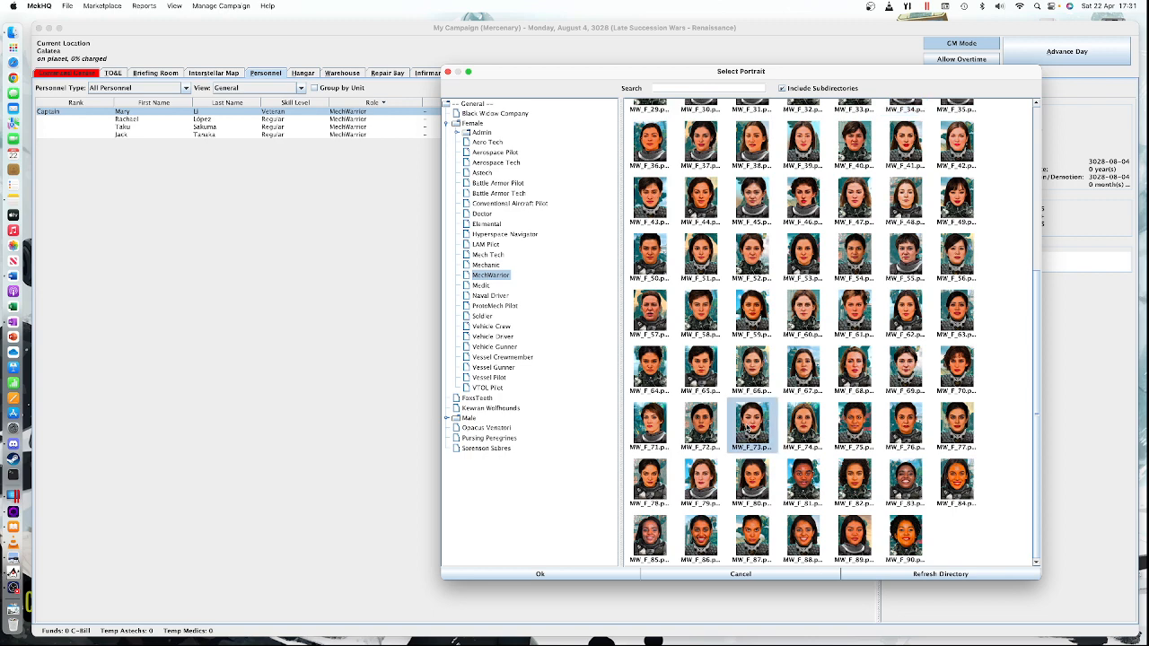